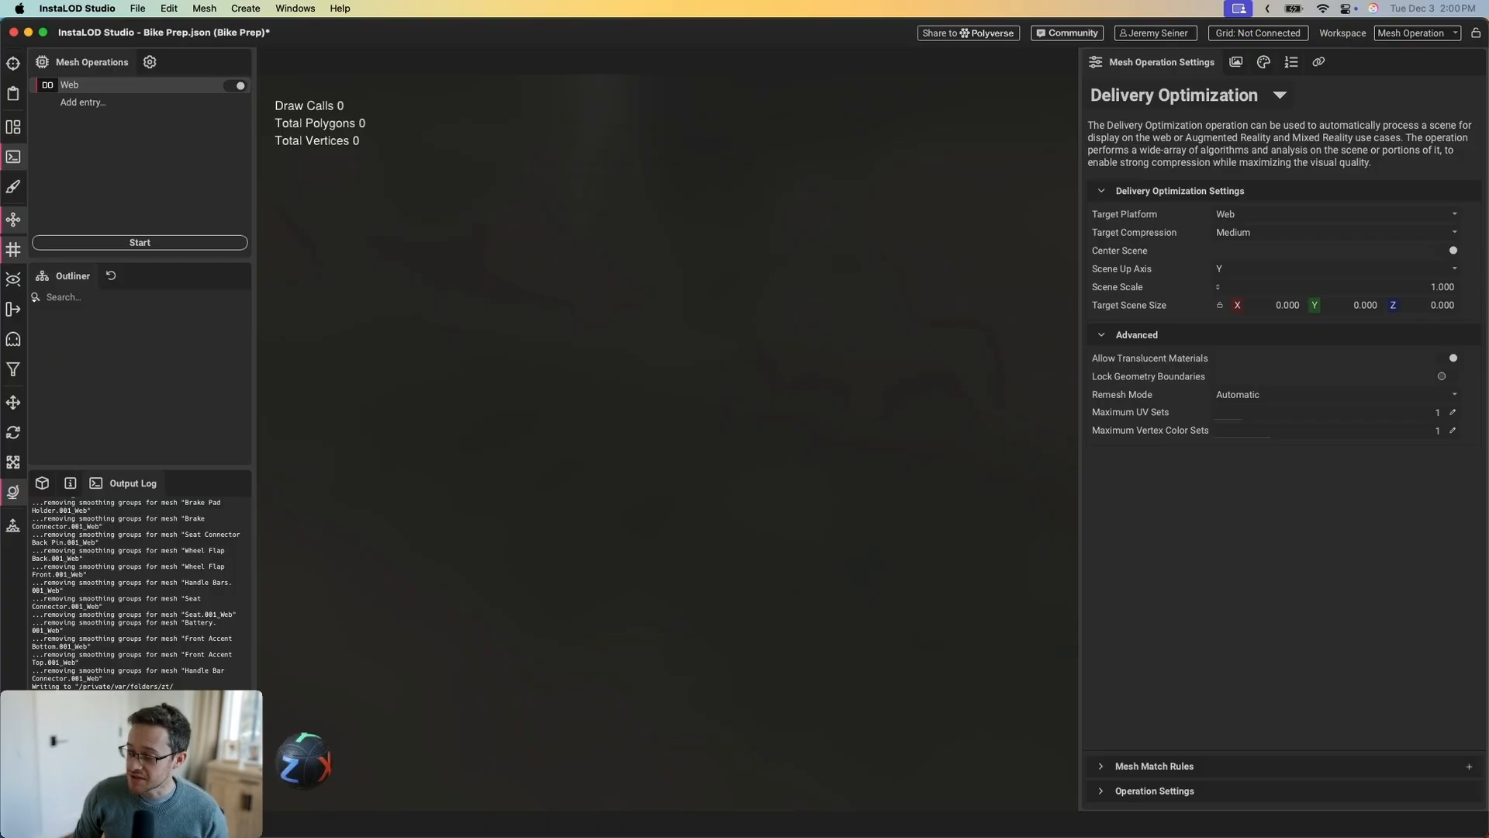
# Step: Import Electric Bike Solo.stp into the scene with all nodes and default tessellation settings, without processing the profile's import rules
pyautogui.moveTo(578, 457); pyautogui.dragTo(639, 377)
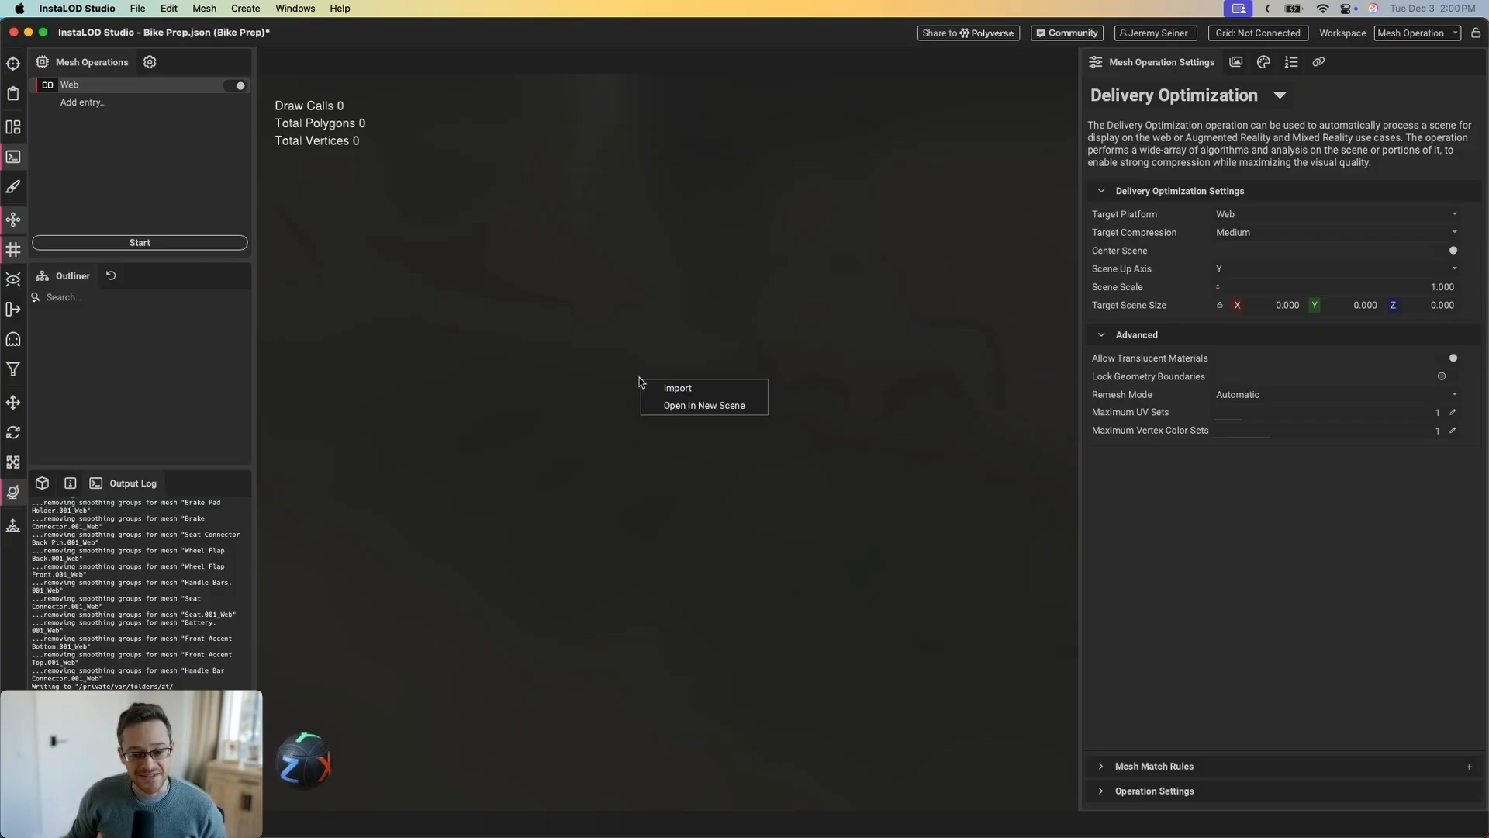
pyautogui.click(673, 389)
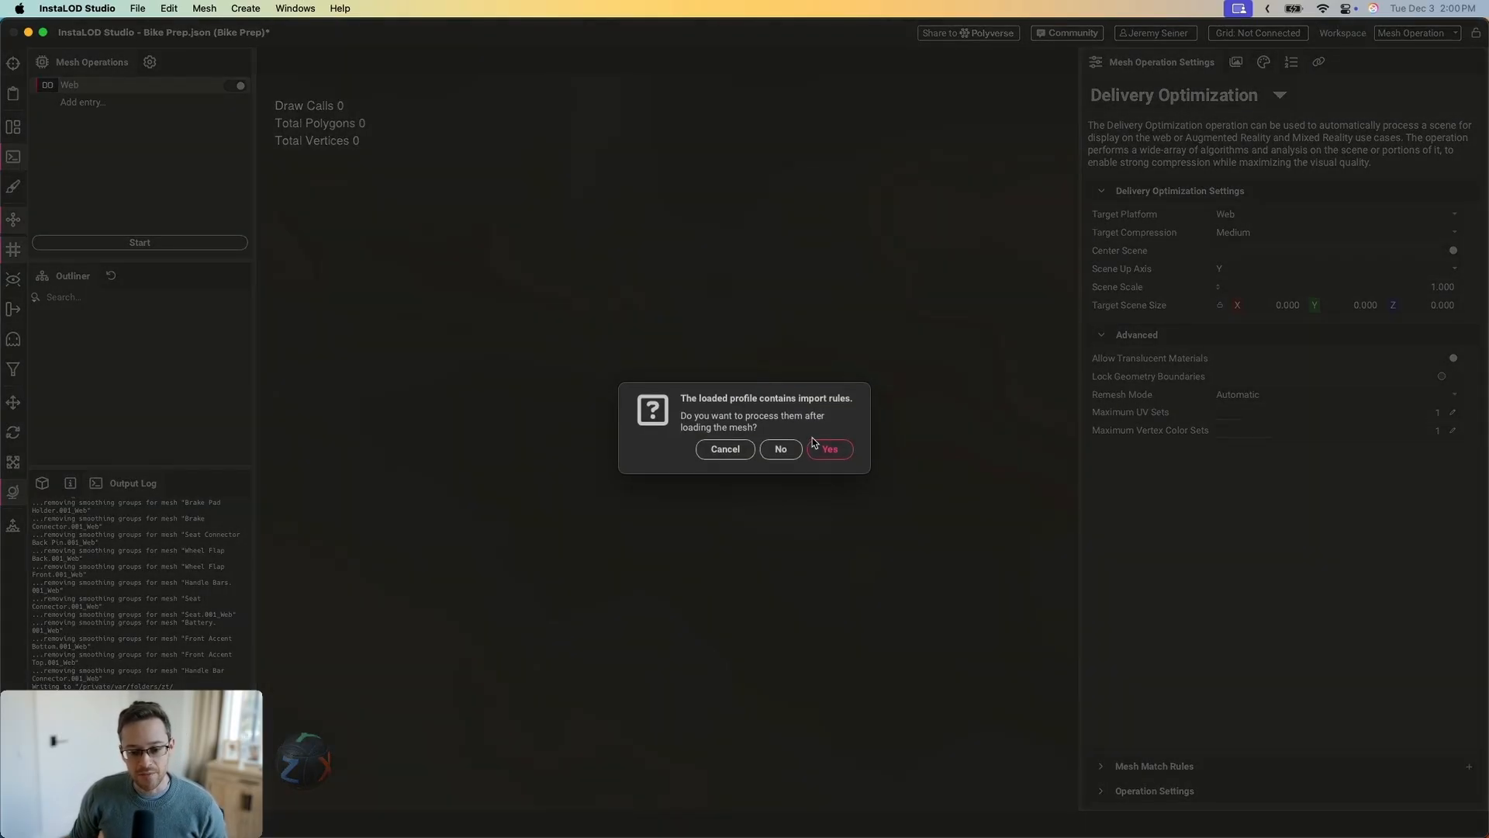
pyautogui.click(781, 448)
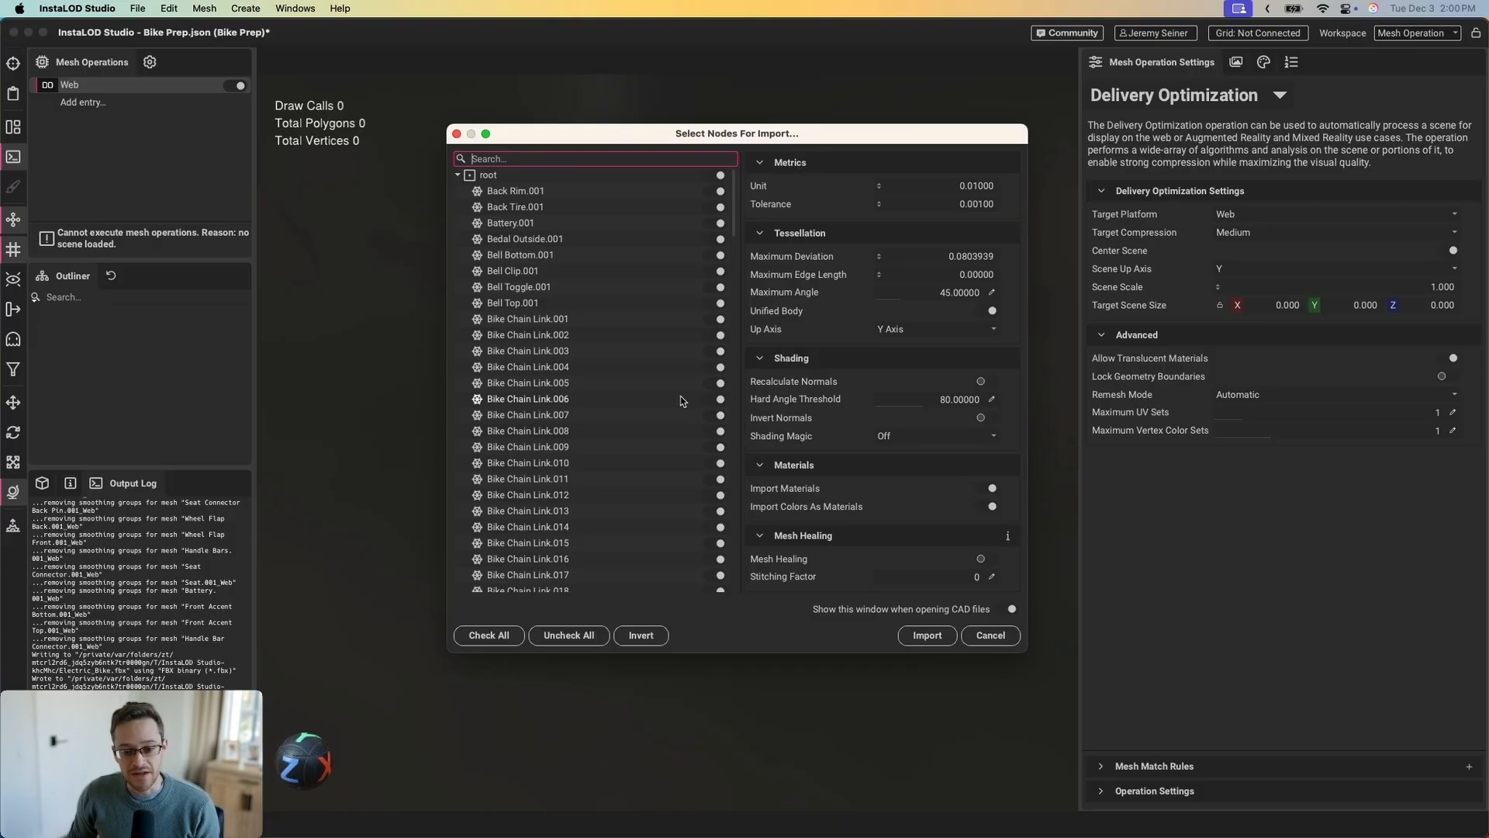
pyautogui.scroll(-5, 613, 354)
pyautogui.scroll(-15, 614, 354)
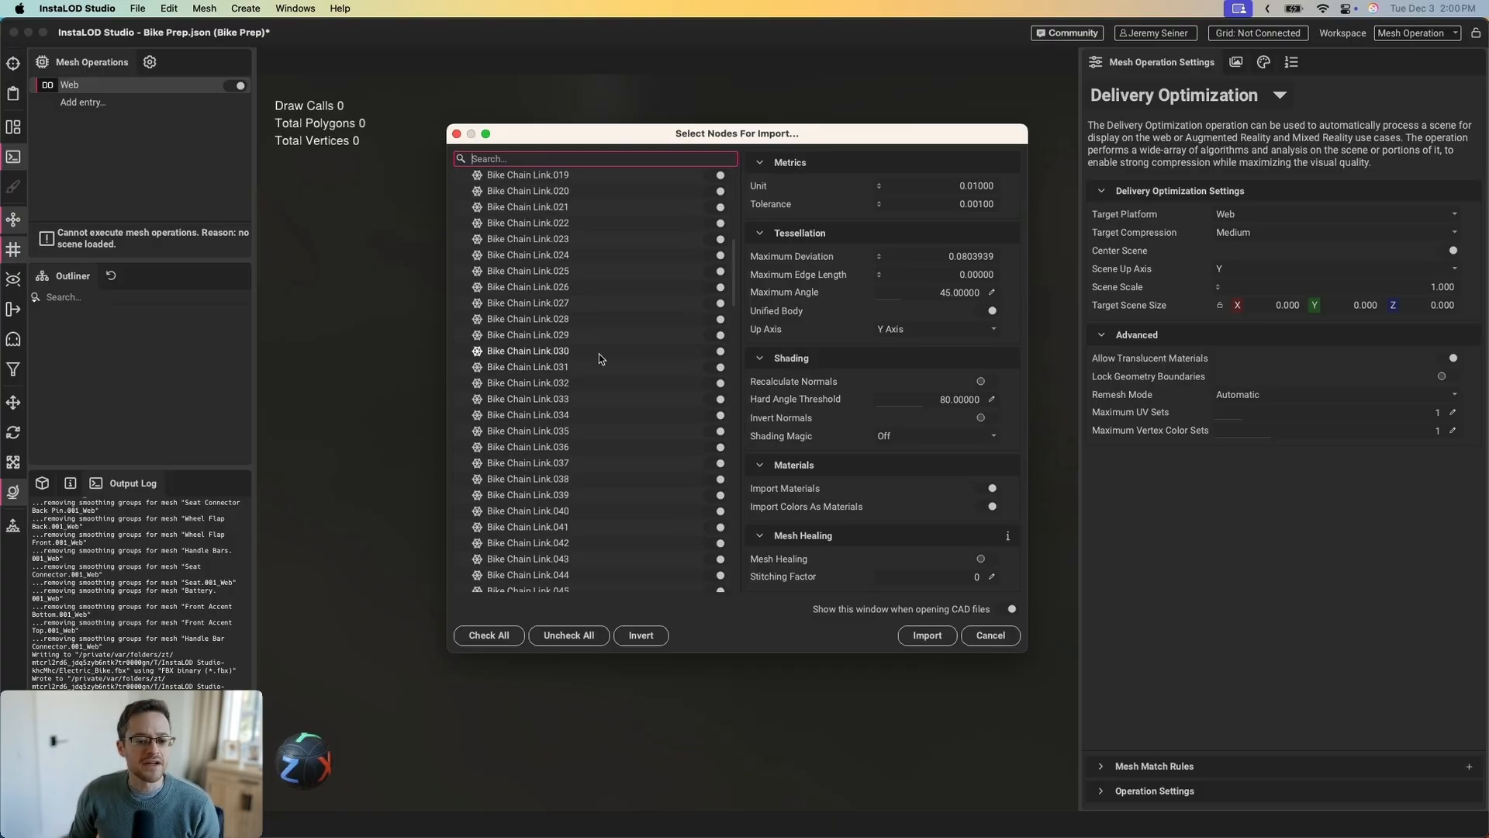
pyautogui.scroll(10, 598, 358)
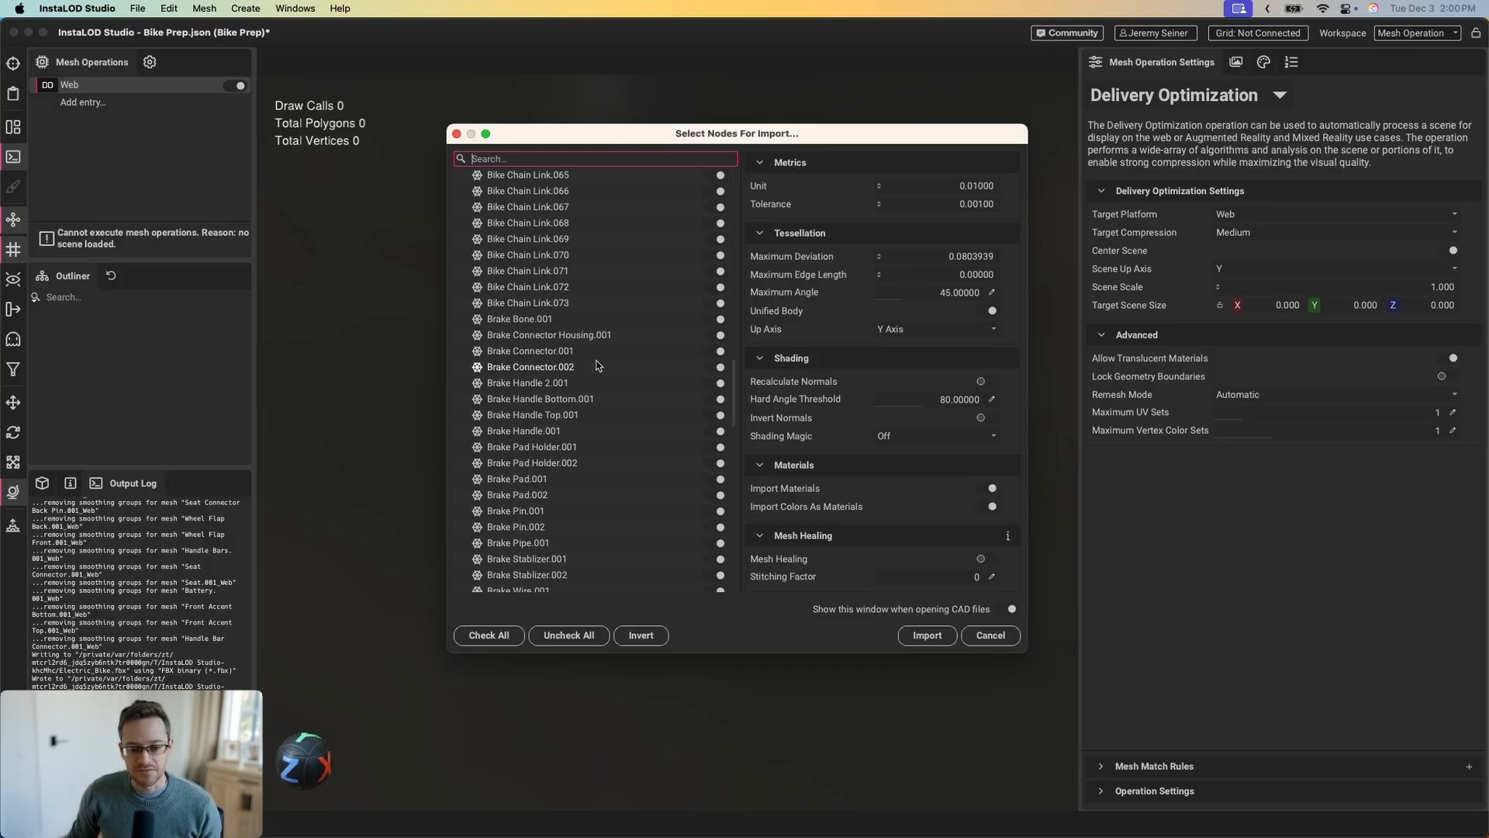
pyautogui.scroll(9, 598, 366)
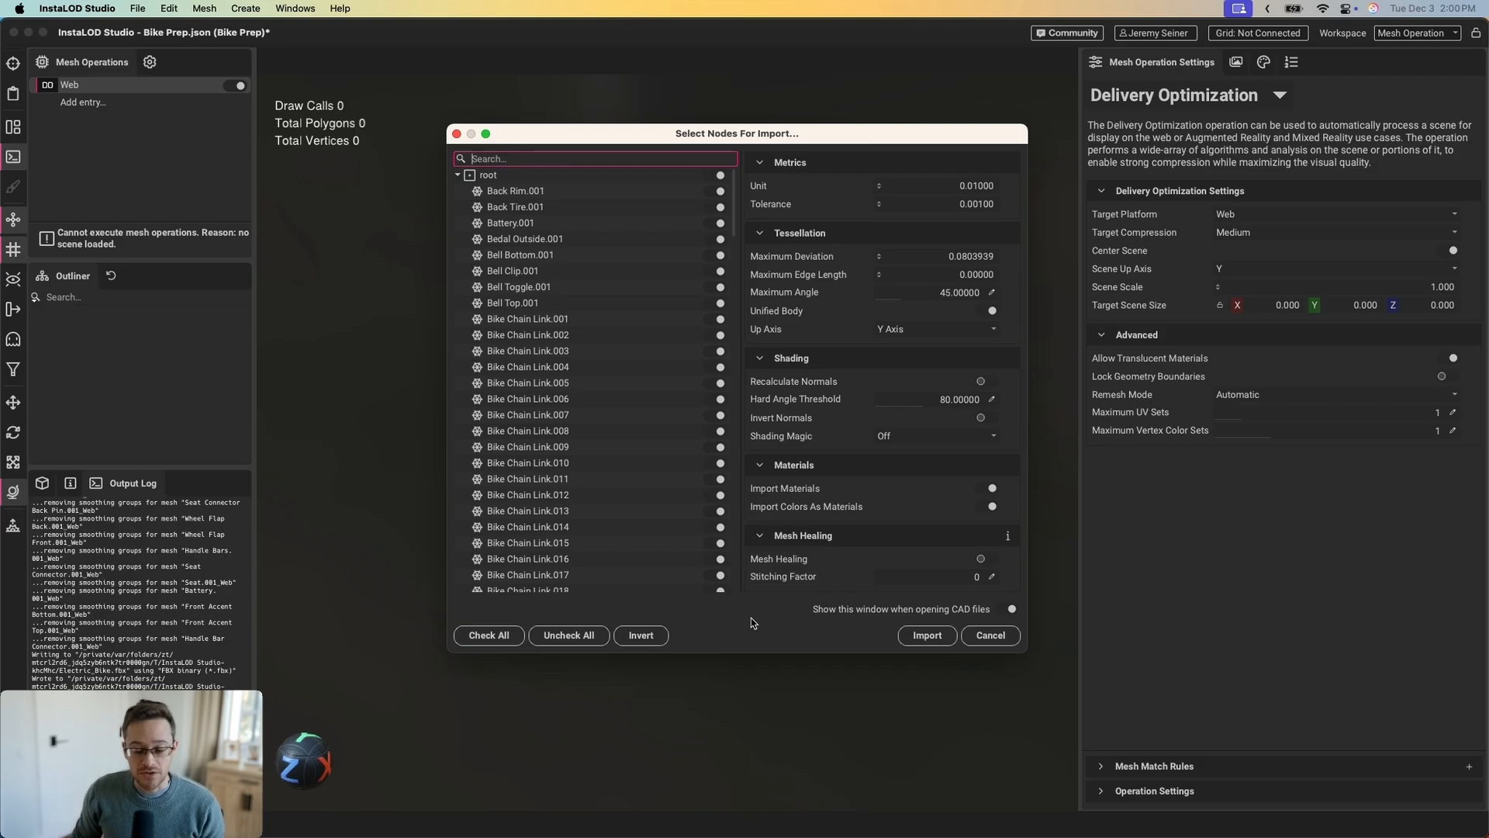
pyautogui.click(927, 635)
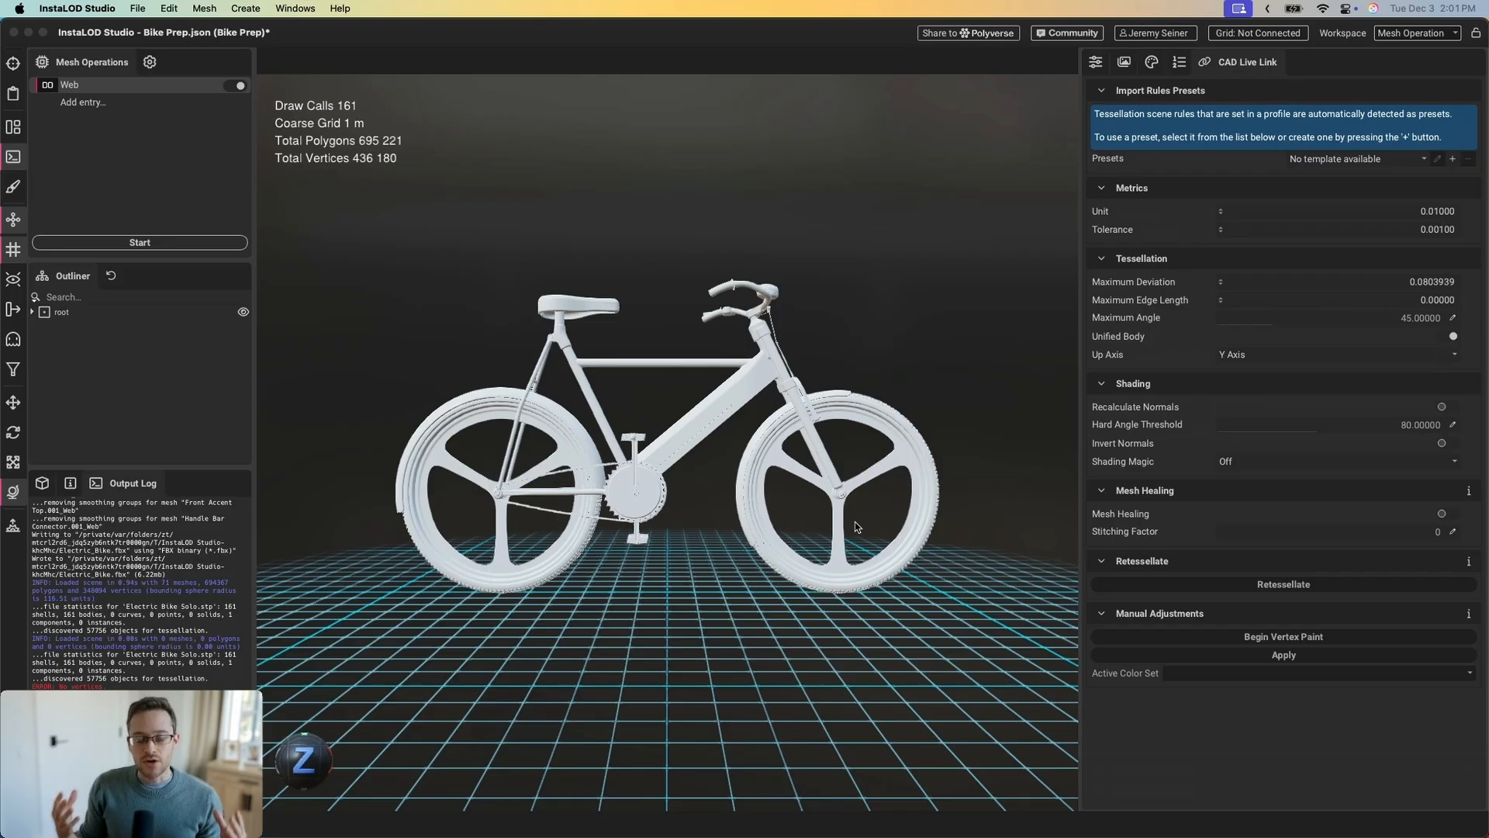
# Step: Process the profile's scene rules on the imported bike to group, combine and rename parts and assign materials
pyautogui.scroll(5, 873, 358)
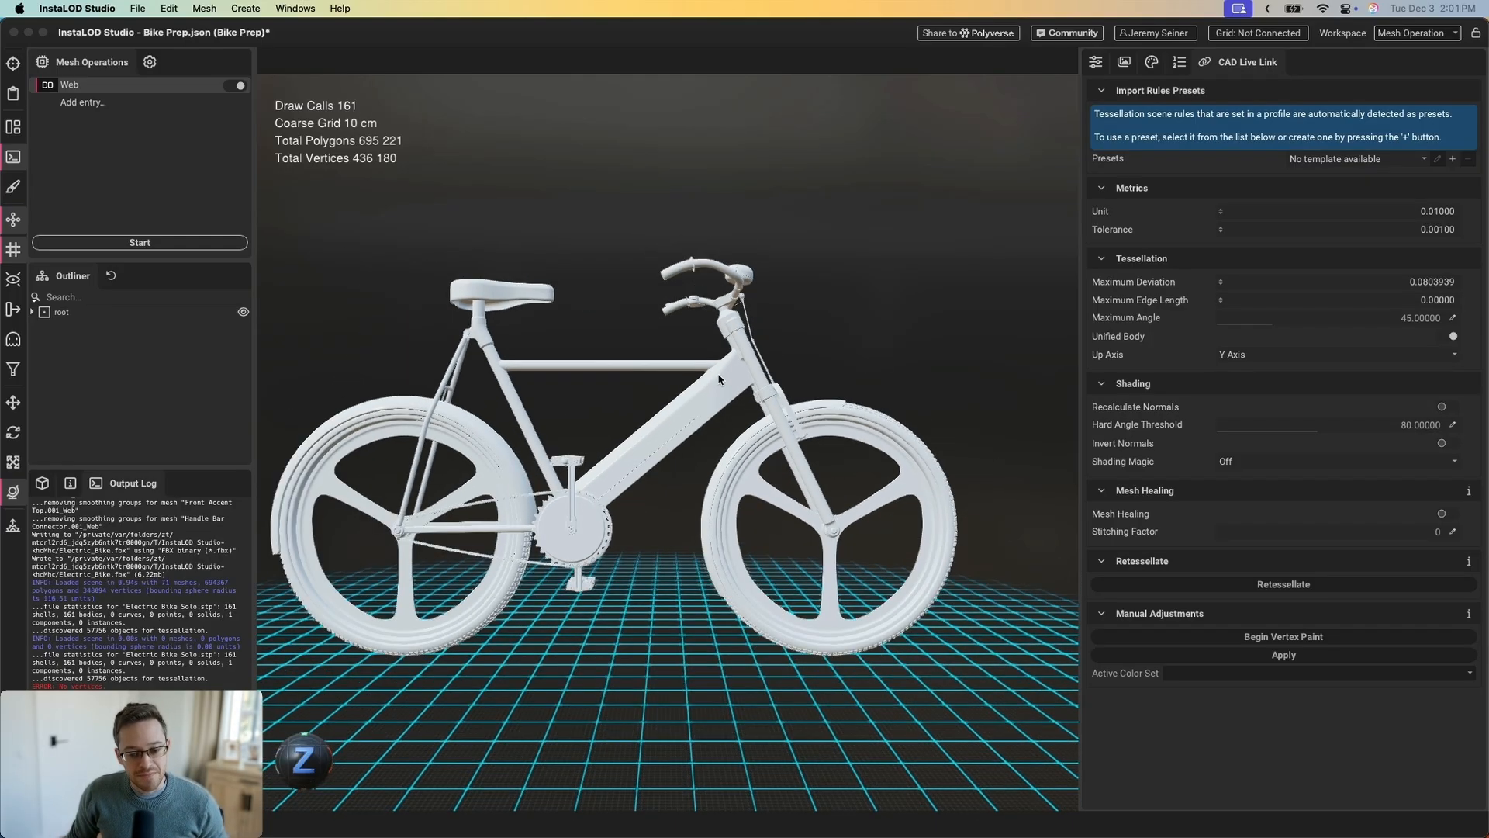
pyautogui.moveTo(759, 357); pyautogui.dragTo(744, 383)
pyautogui.scroll(1, 746, 383)
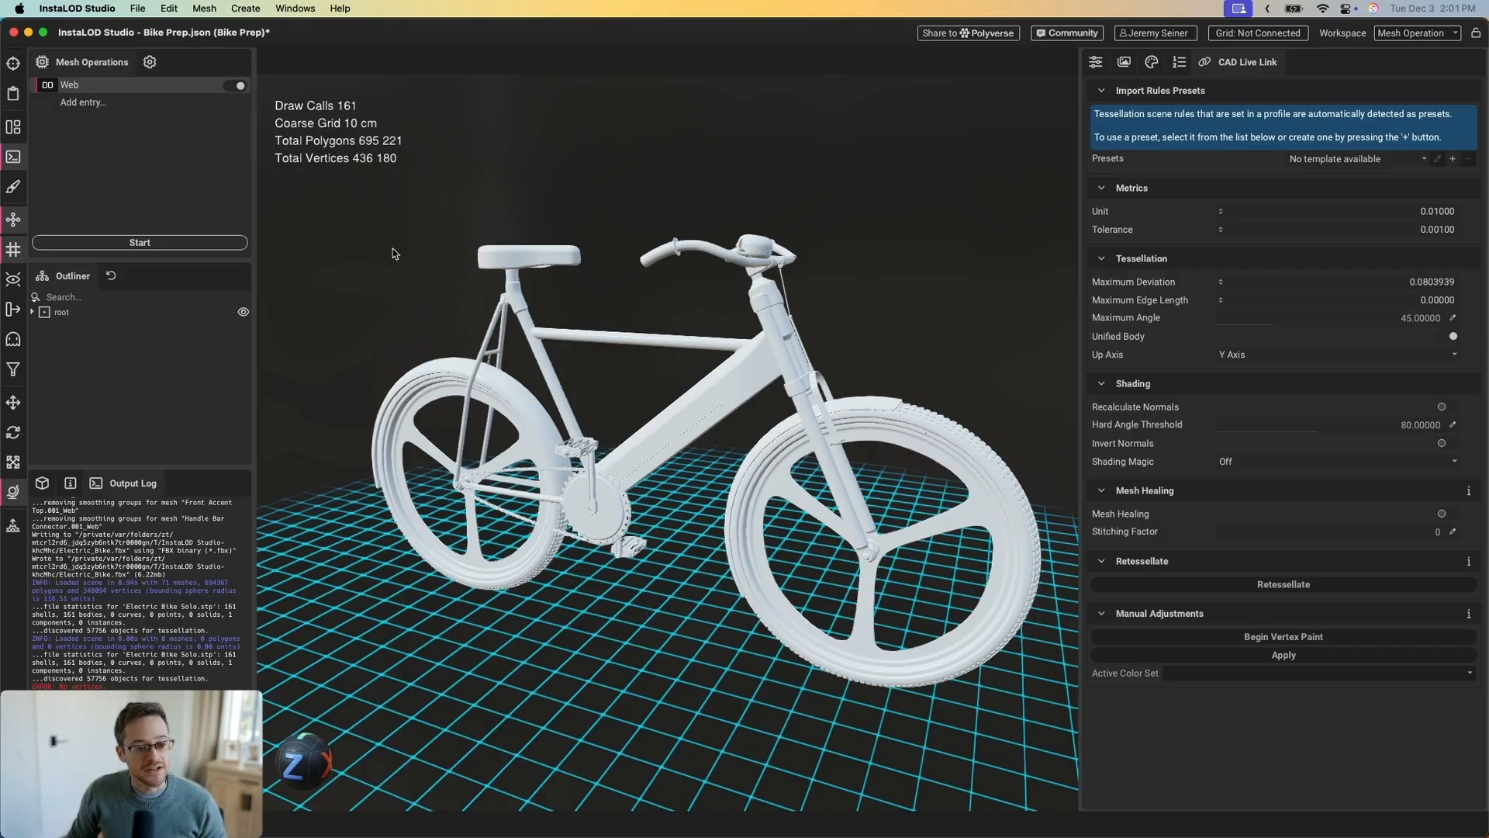
pyautogui.click(32, 312)
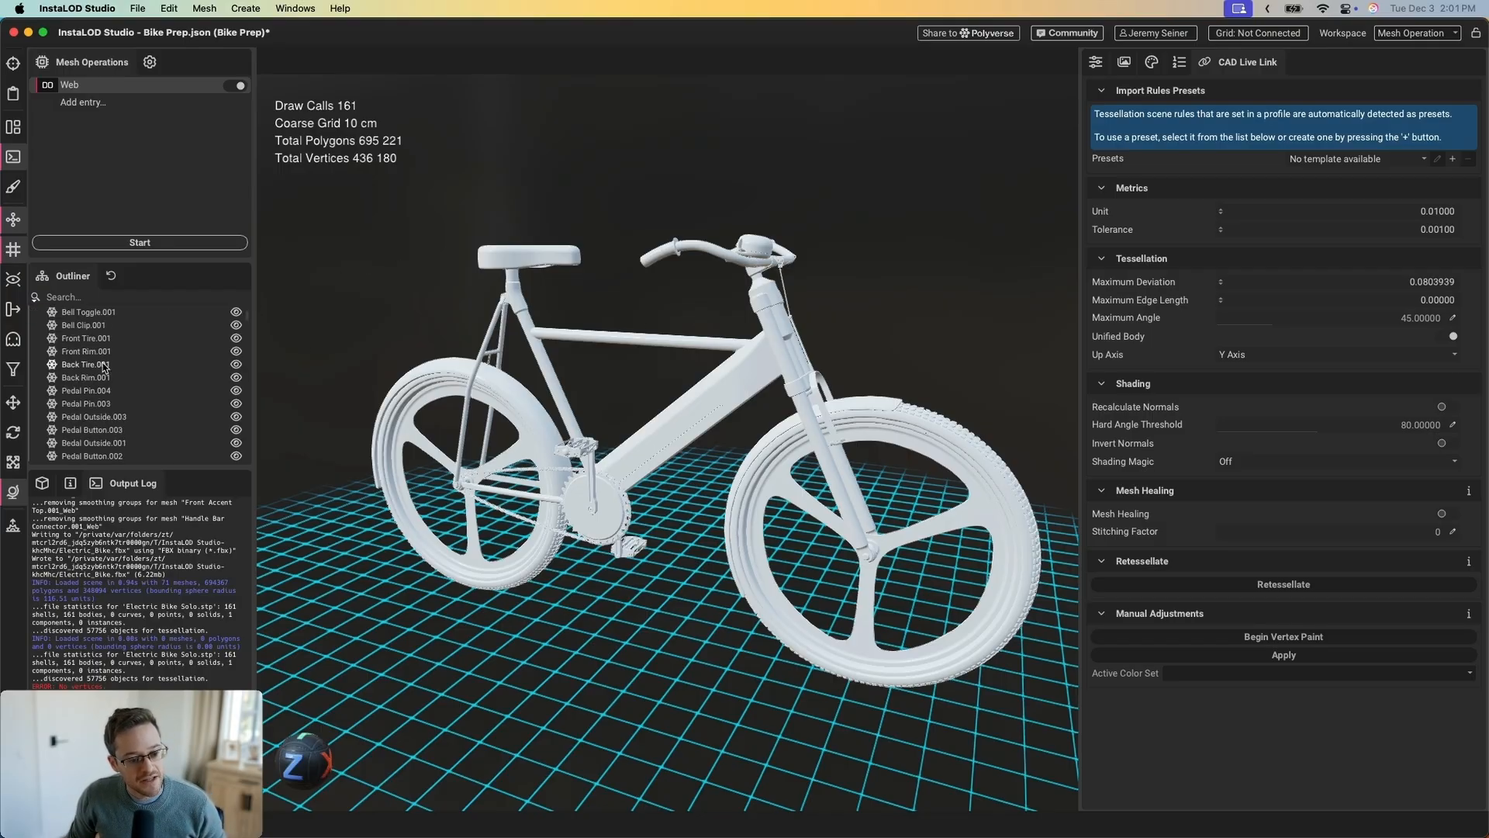
pyautogui.scroll(3, 103, 366)
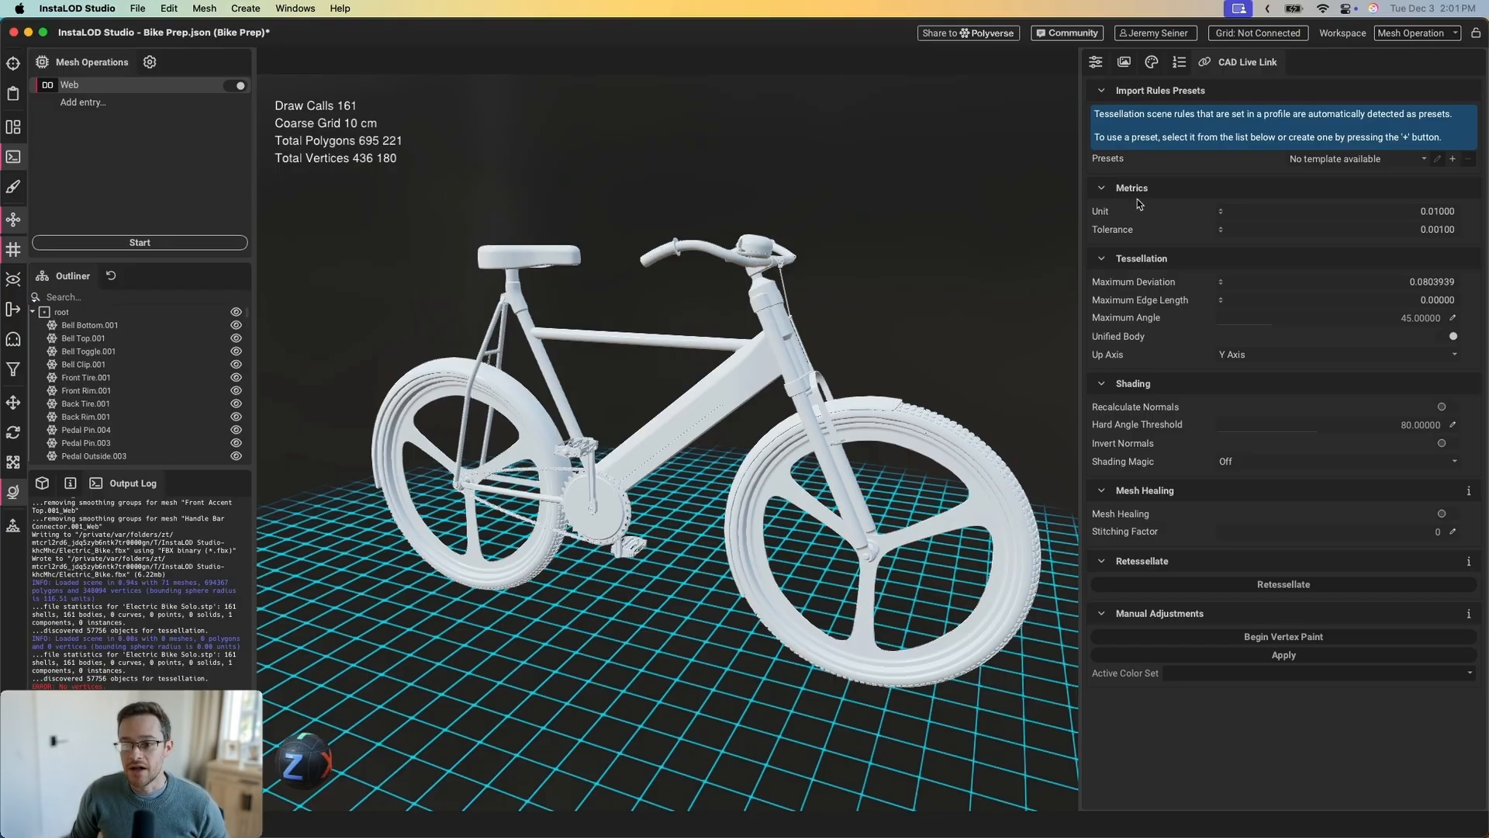
pyautogui.click(1179, 62)
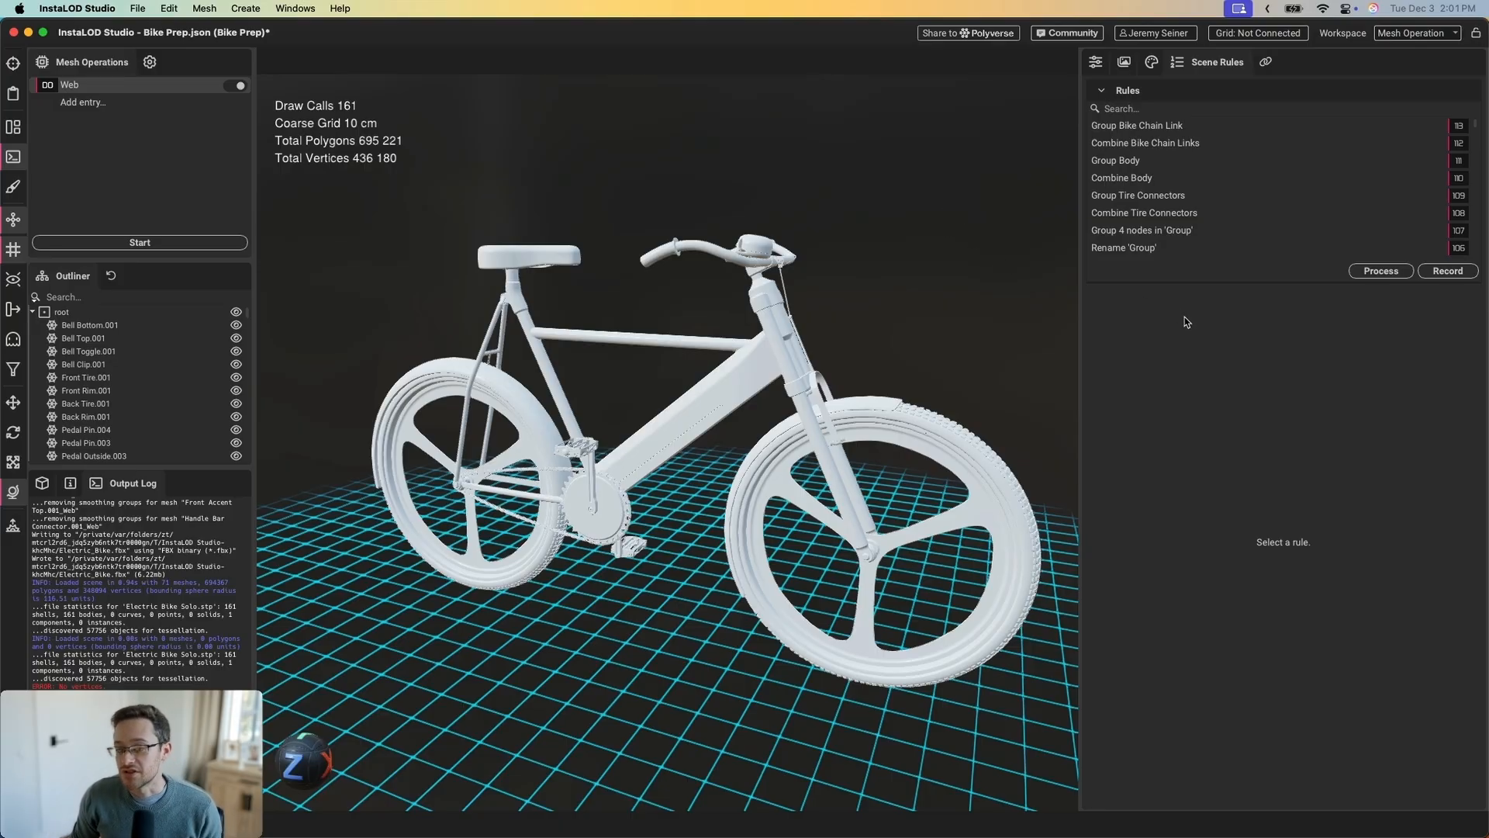
pyautogui.click(1394, 273)
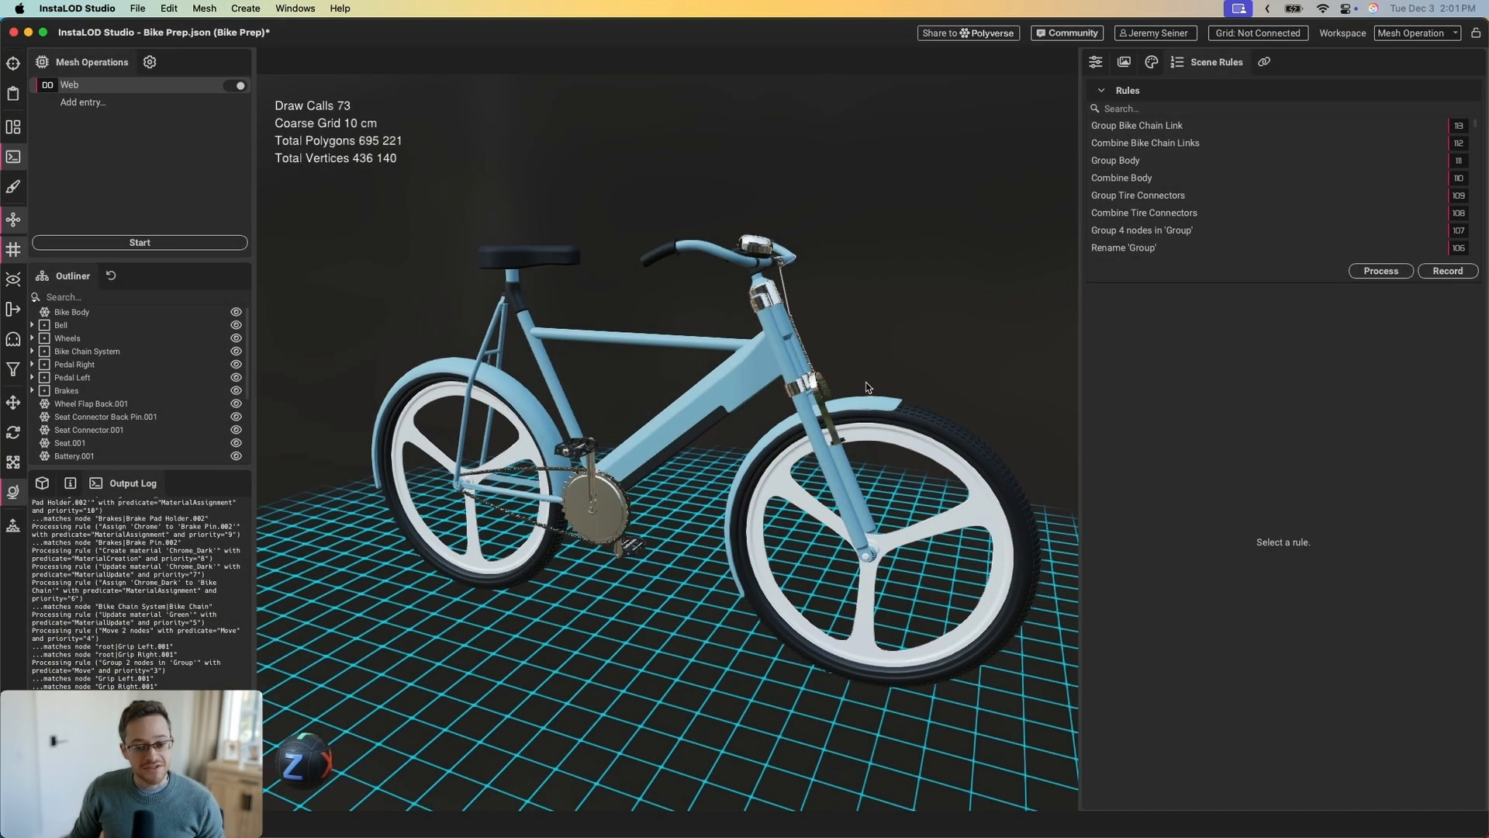
# Step: Examine the processed bike's materials and its regrouped node hierarchy, including the Bell and Wheels groups
pyautogui.moveTo(764, 373); pyautogui.dragTo(712, 369)
pyautogui.scroll(-3, 113, 360)
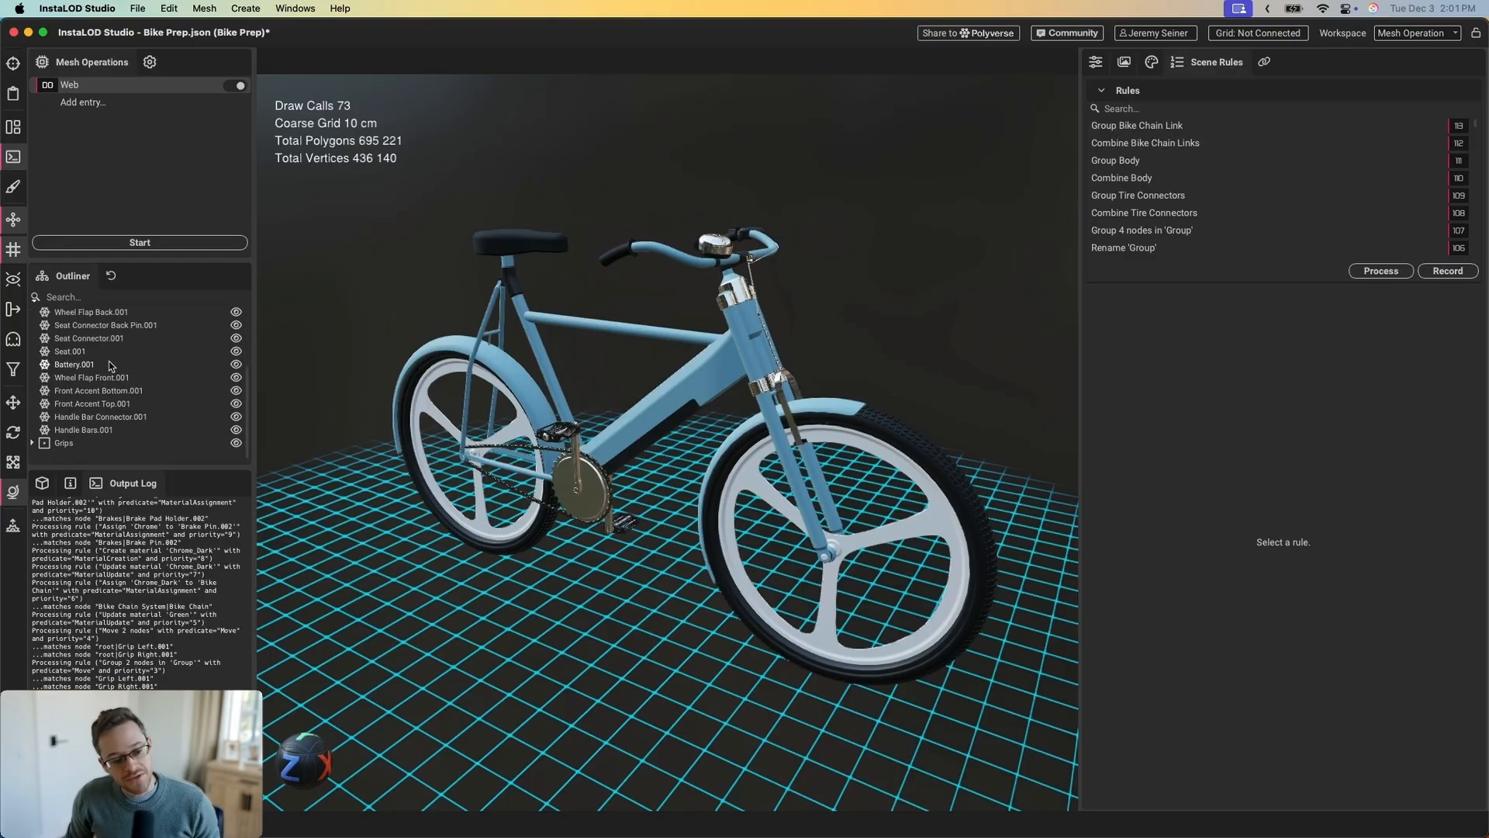
pyautogui.scroll(3, 110, 369)
pyautogui.click(32, 324)
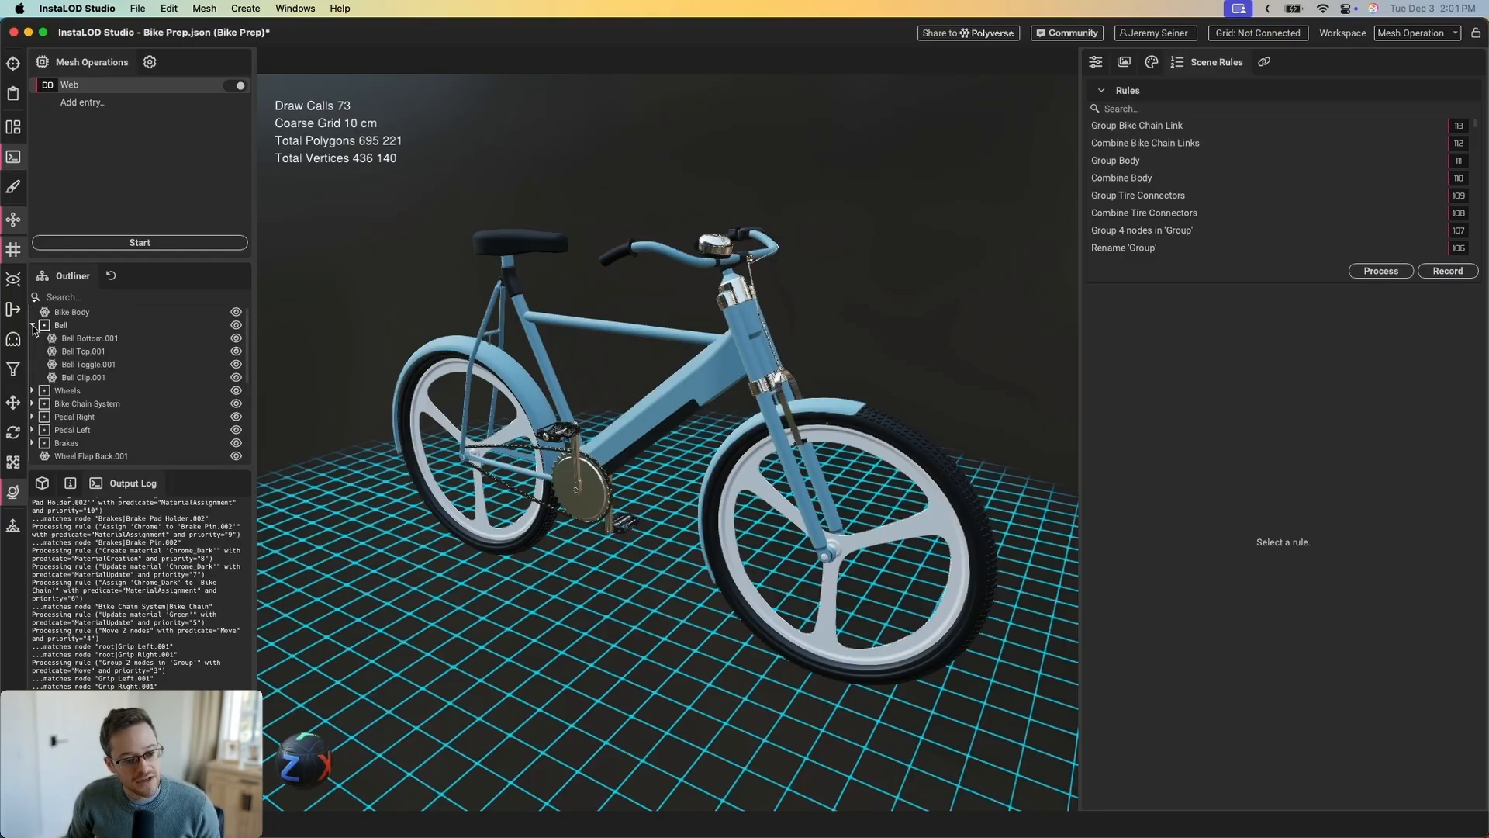
pyautogui.click(48, 325)
pyautogui.scroll(2, 736, 290)
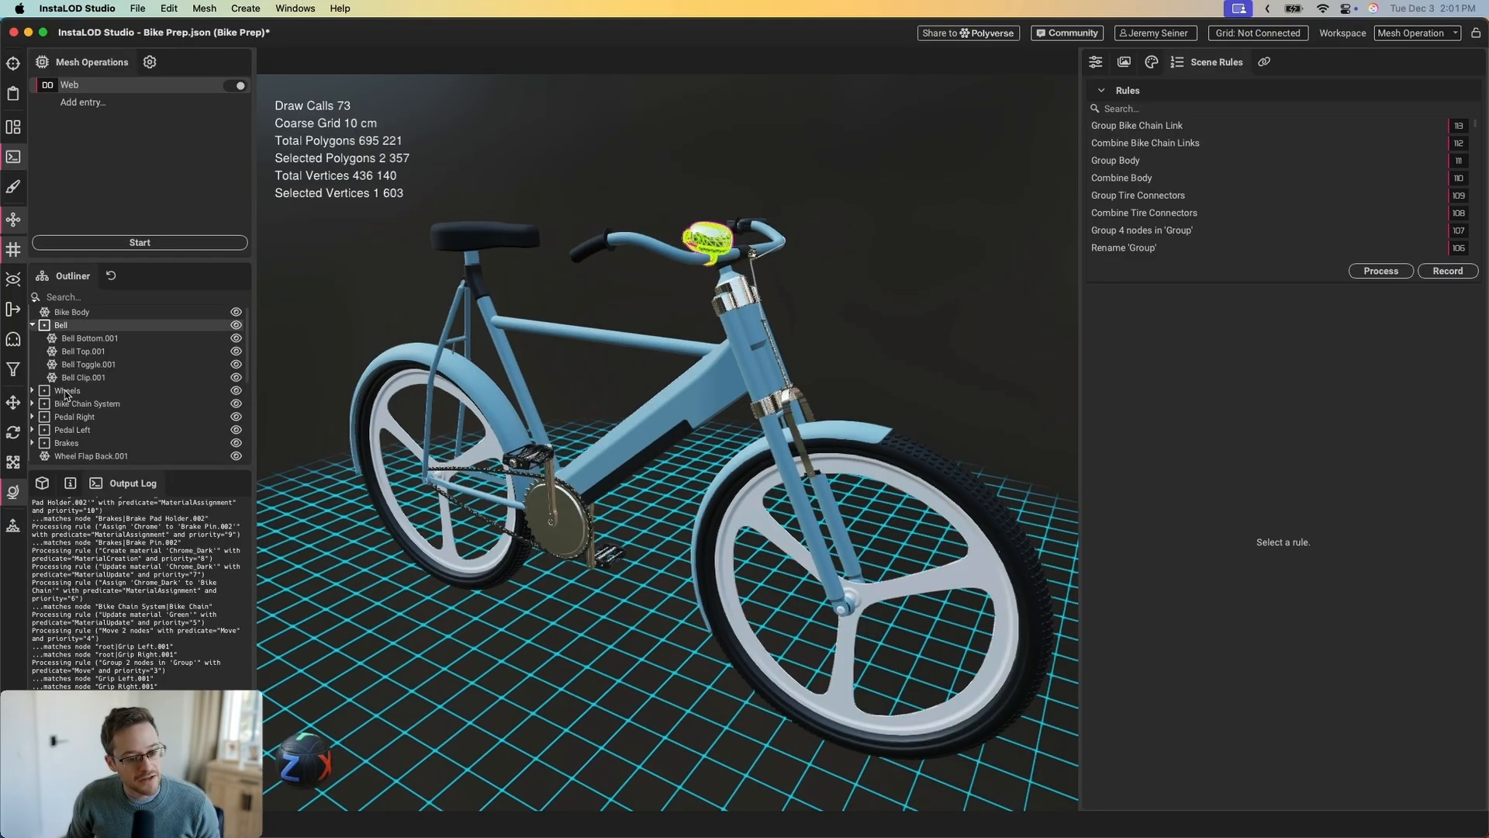
pyautogui.click(67, 391)
pyautogui.click(303, 340)
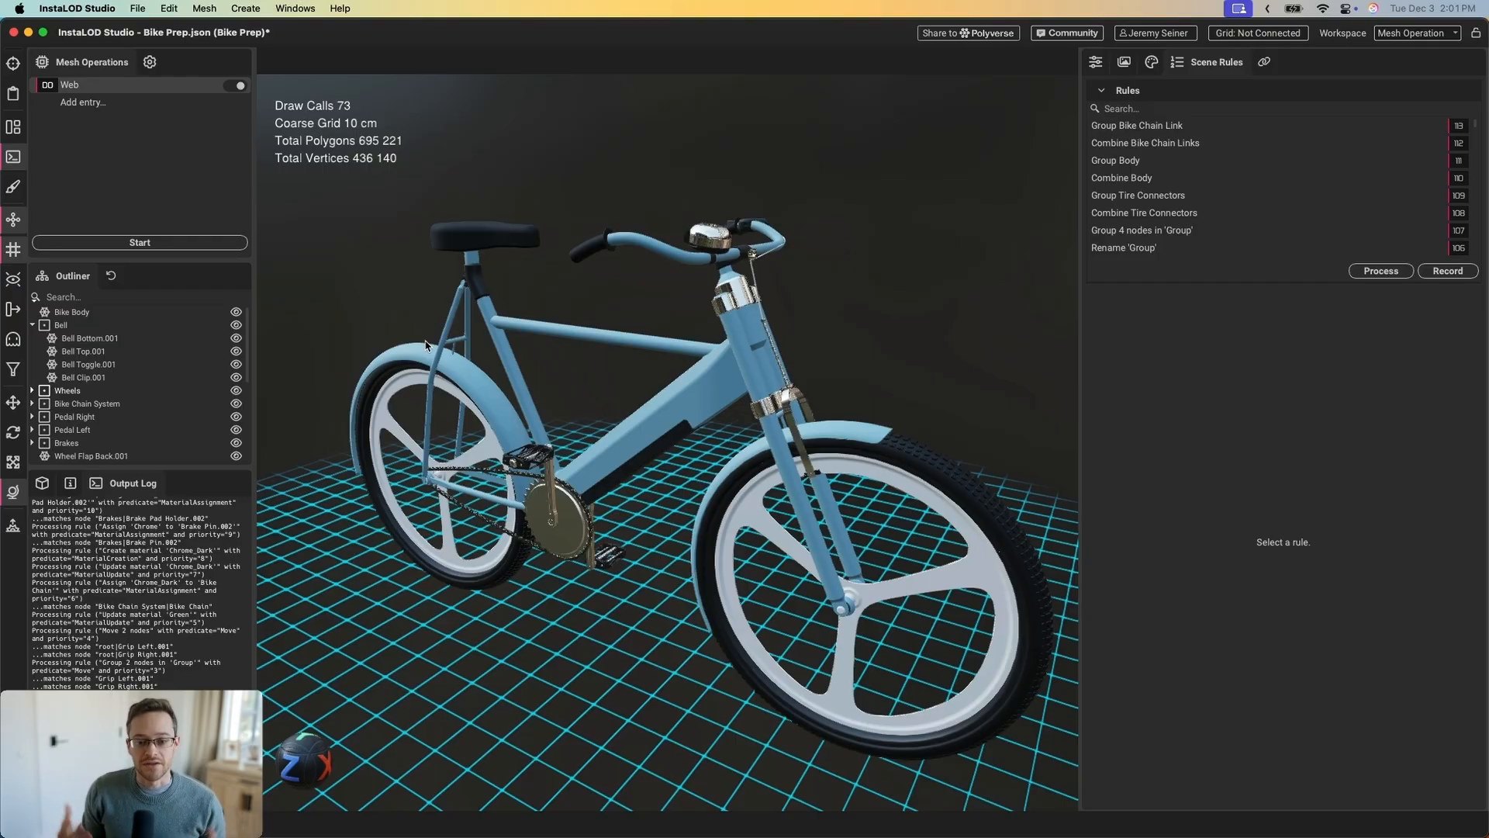
pyautogui.scroll(-2, 696, 363)
pyautogui.scroll(-1, 694, 359)
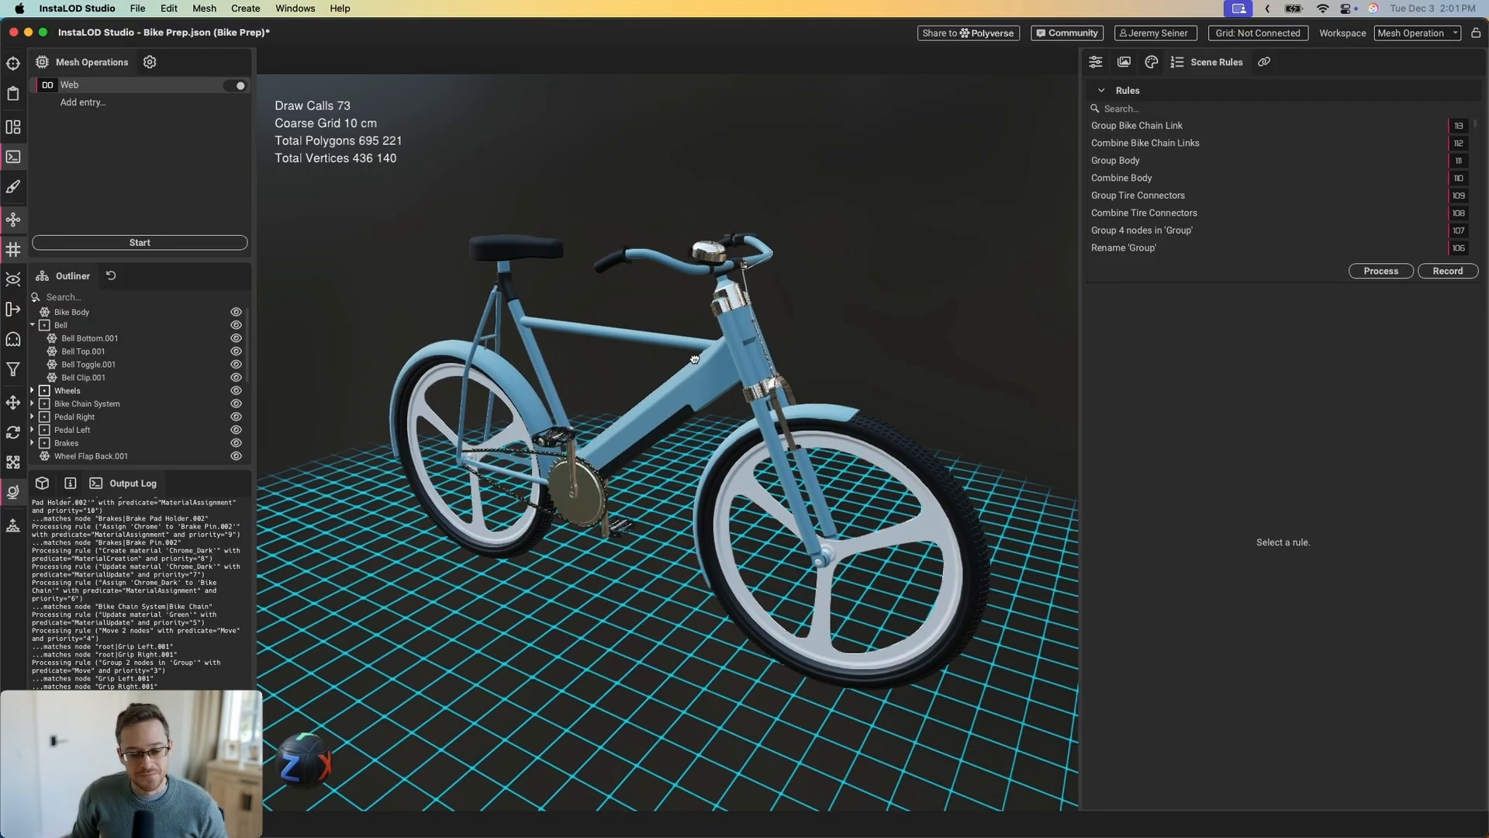
pyautogui.moveTo(694, 359); pyautogui.dragTo(701, 339, button='middle')
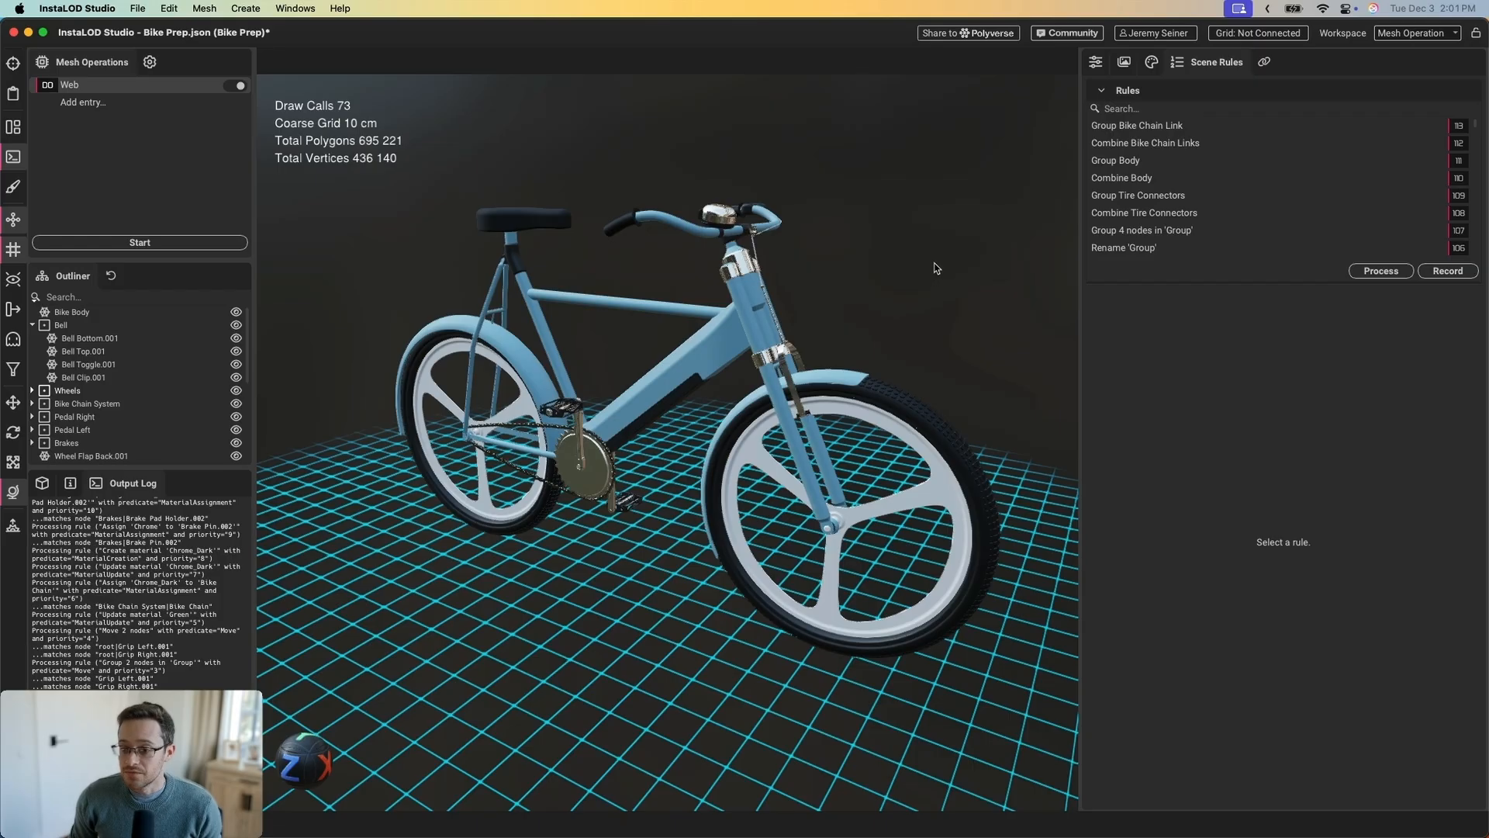
# Step: Run the Web Delivery Optimization operation with medium compression on the bike, accepting that the CAD data becomes immutable
pyautogui.click(1103, 62)
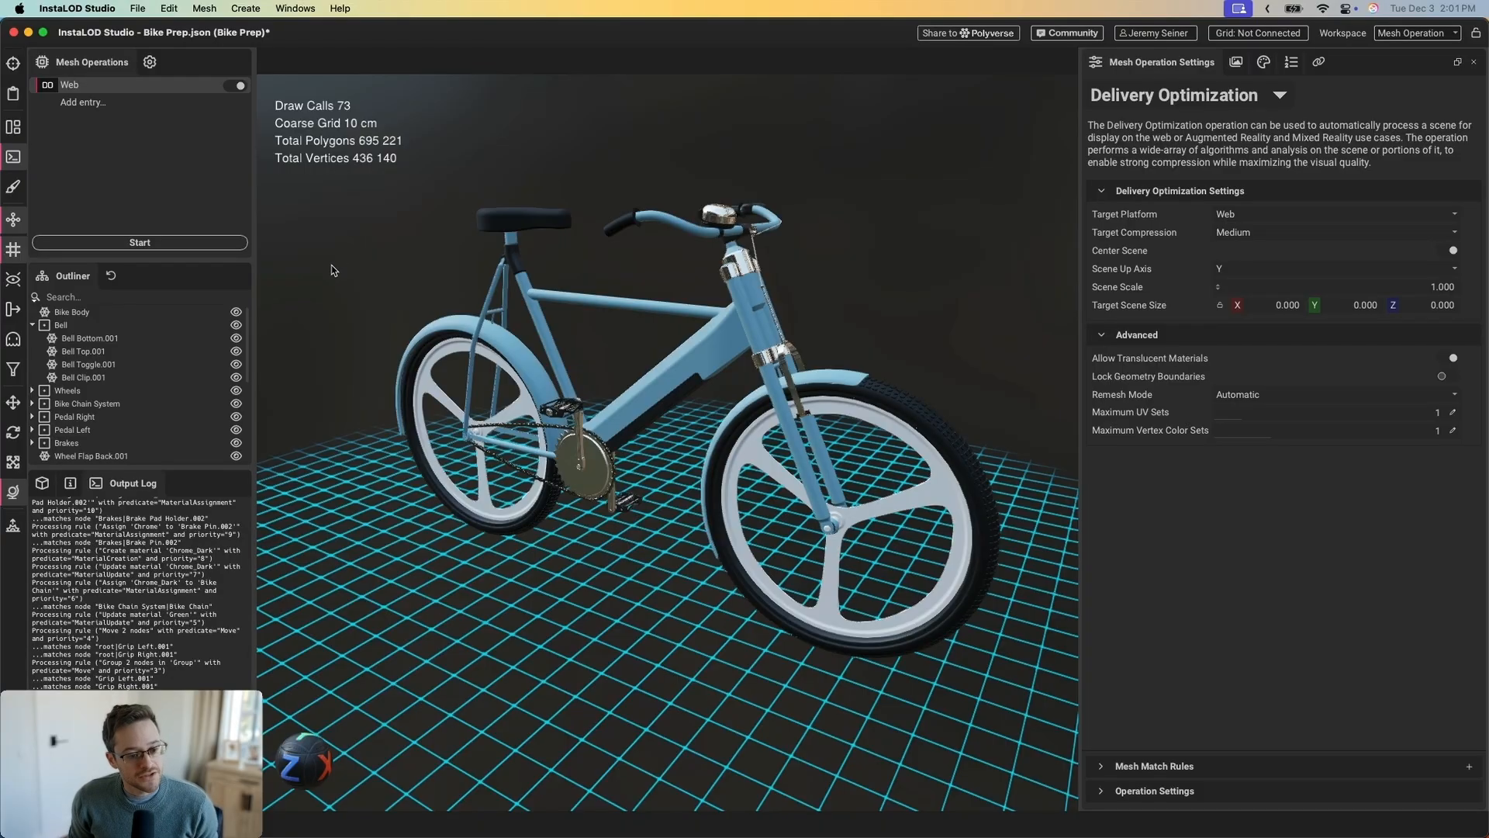
pyautogui.click(150, 244)
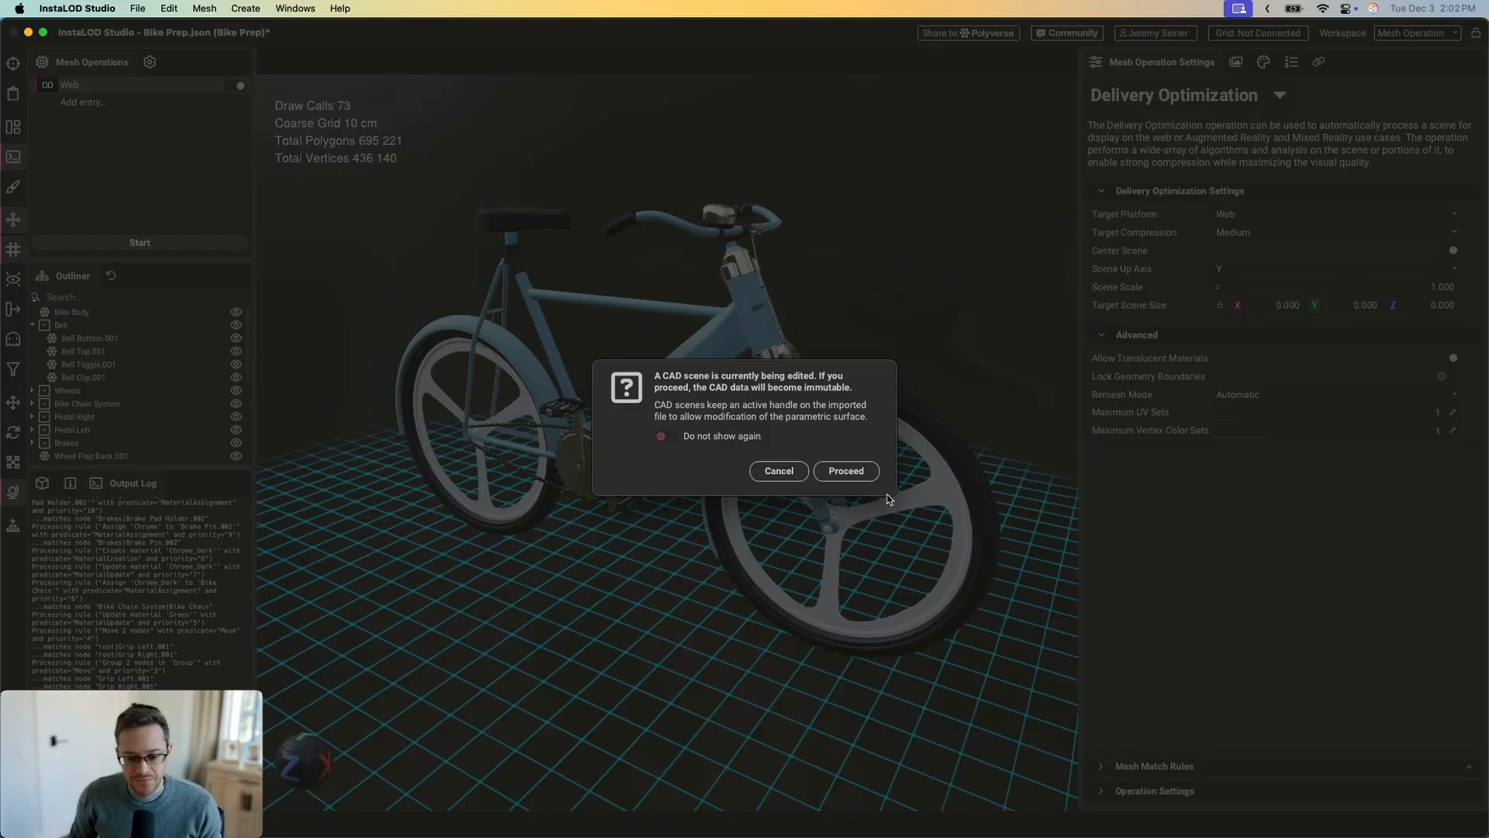
pyautogui.click(846, 471)
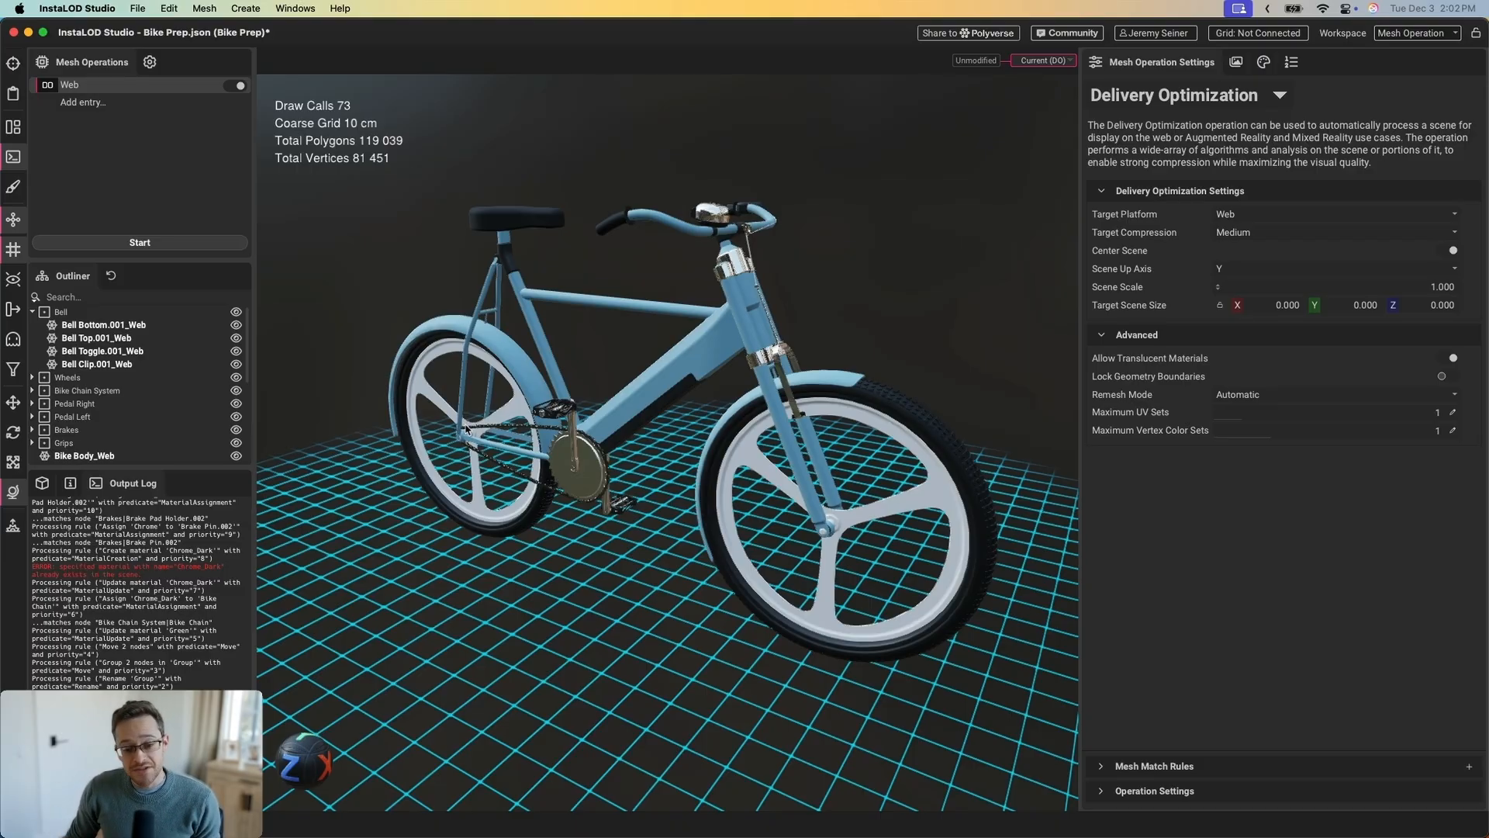
# Step: Inspect the optimized bike's mesh quality, scene statistics and materials, and return to the Delivery Optimization settings
pyautogui.scroll(3, 719, 357)
pyautogui.moveTo(719, 352)
pyautogui.mouseDown()
pyautogui.moveTo(502, 339)
pyautogui.moveTo(721, 357)
pyautogui.mouseUp()
pyautogui.scroll(-5, 120, 372)
pyautogui.scroll(5, 121, 373)
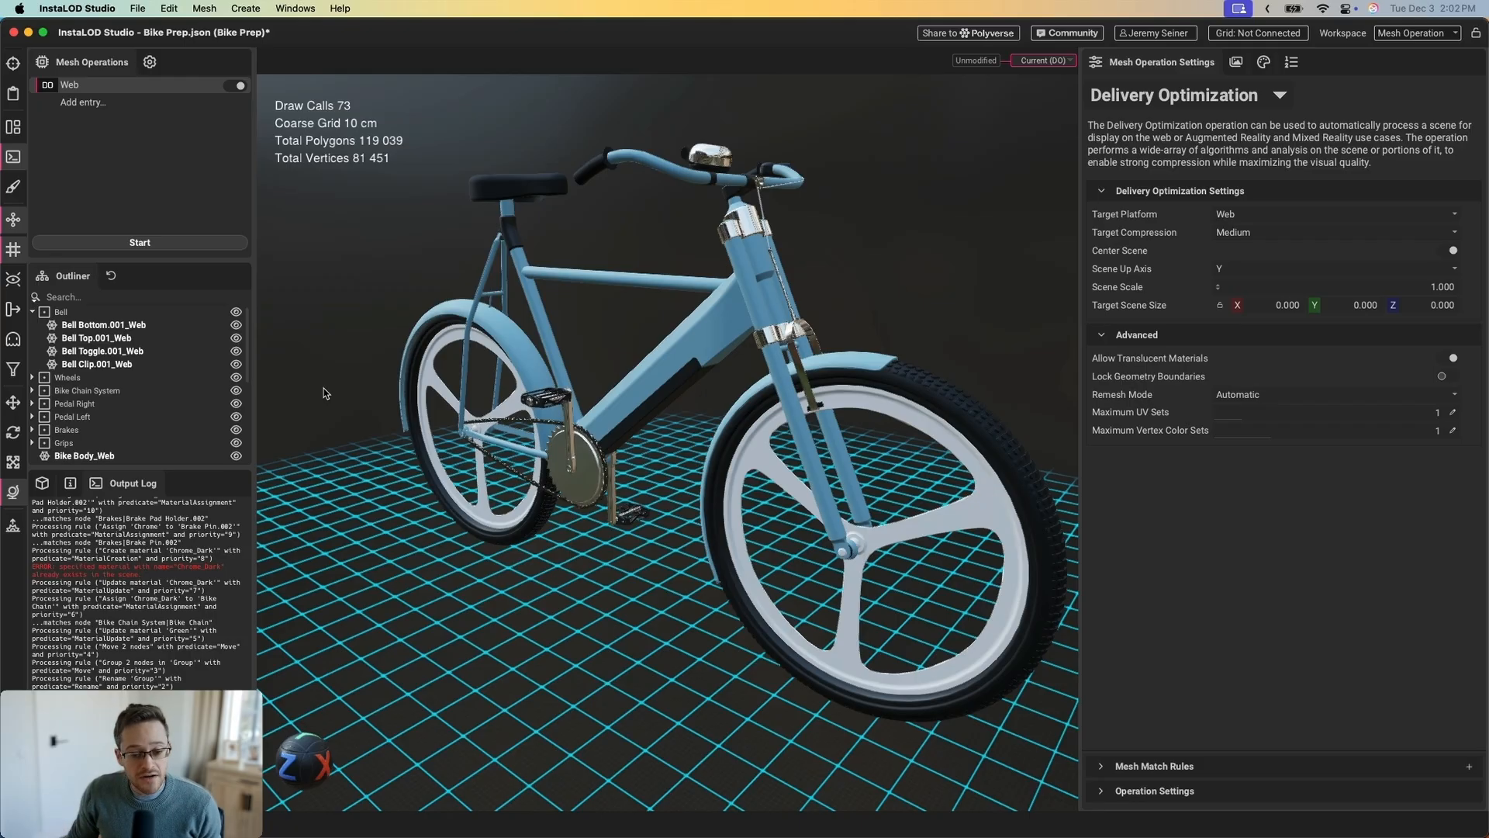
pyautogui.scroll(2, 715, 217)
pyautogui.click(748, 257)
pyautogui.click(616, 233)
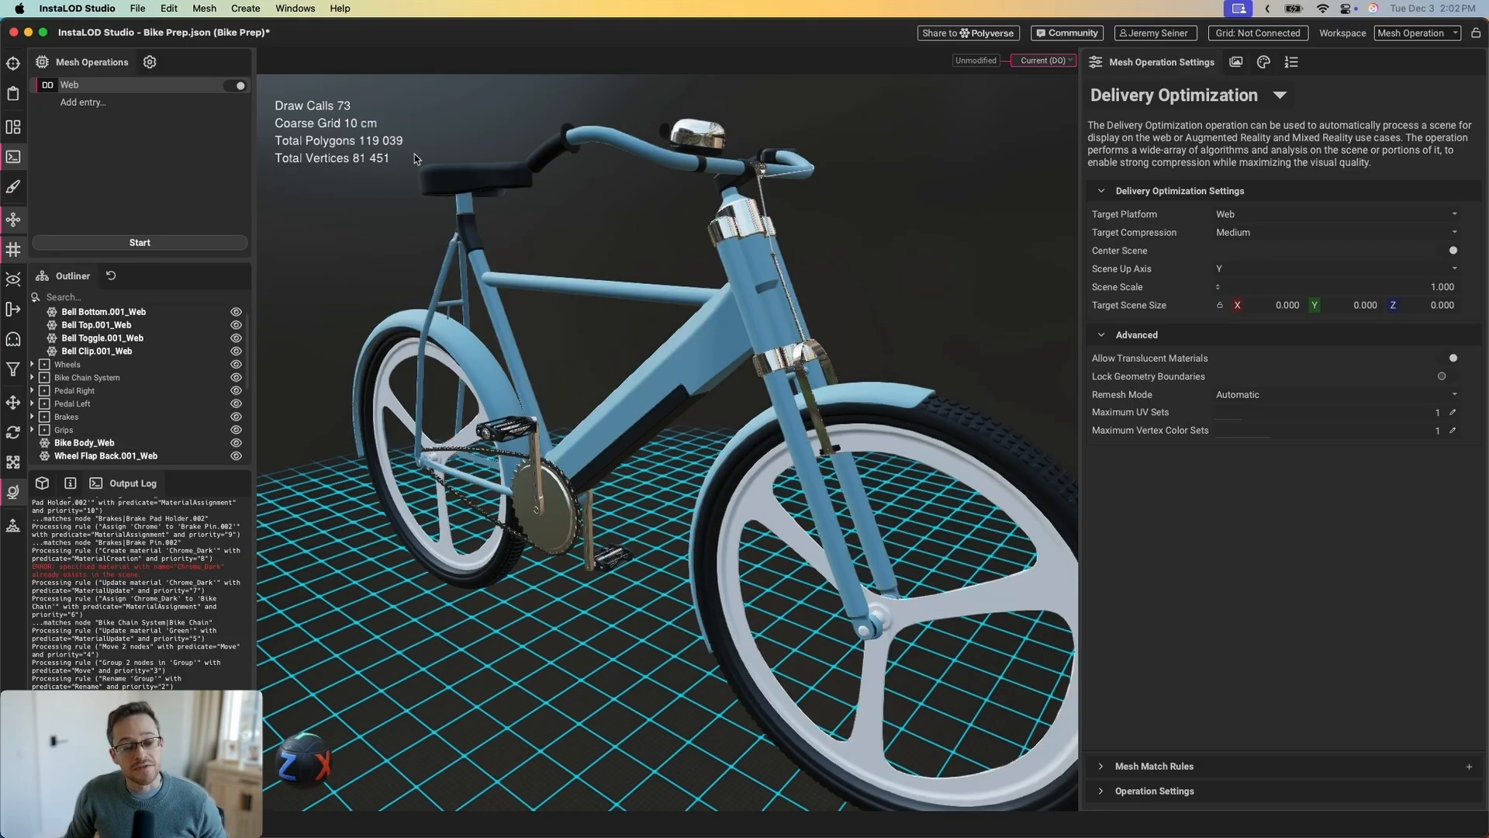
pyautogui.moveTo(415, 155); pyautogui.dragTo(422, 180, button='middle')
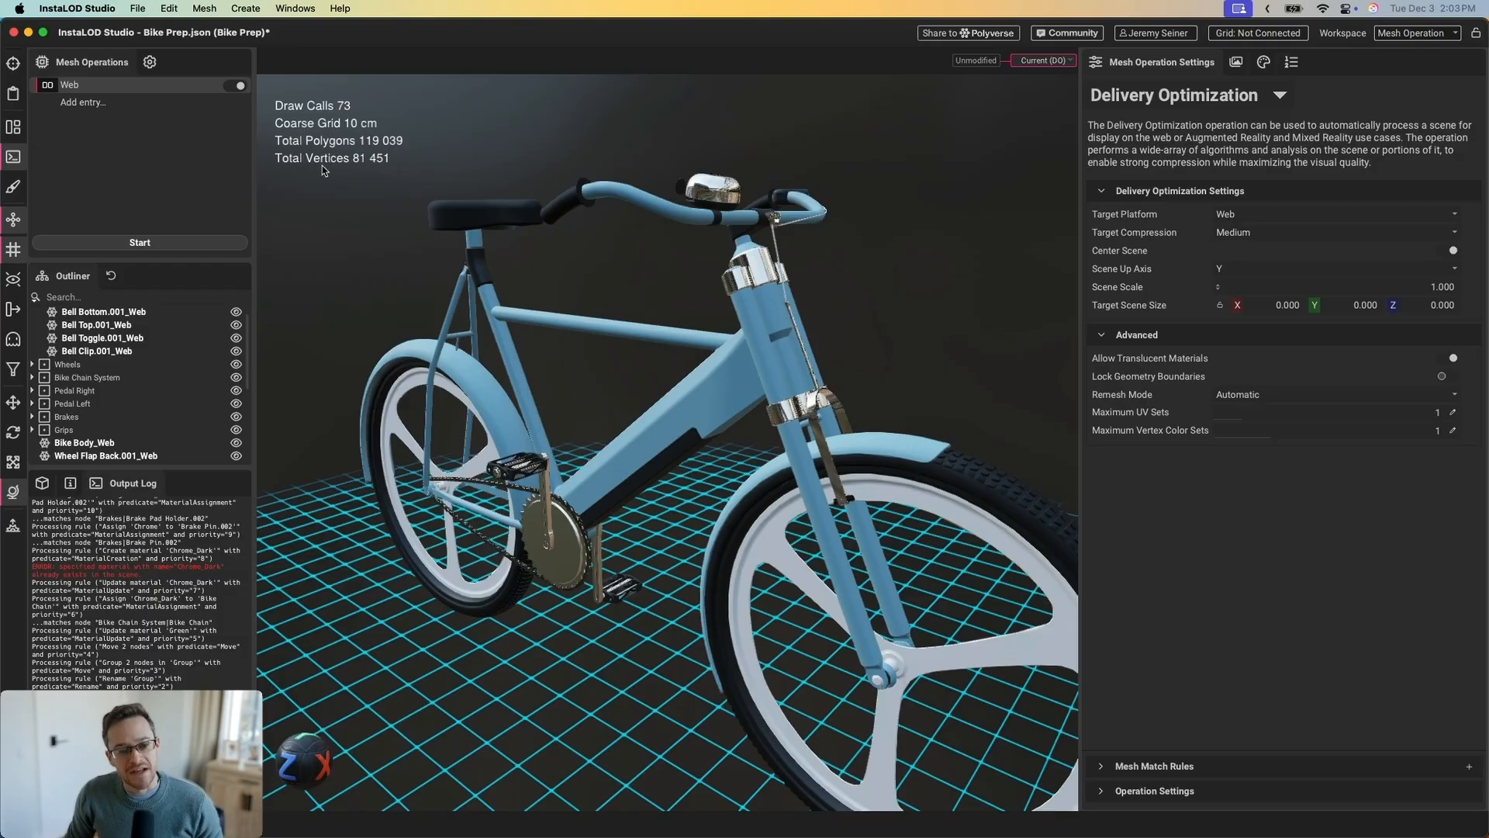
pyautogui.scroll(-3, 729, 317)
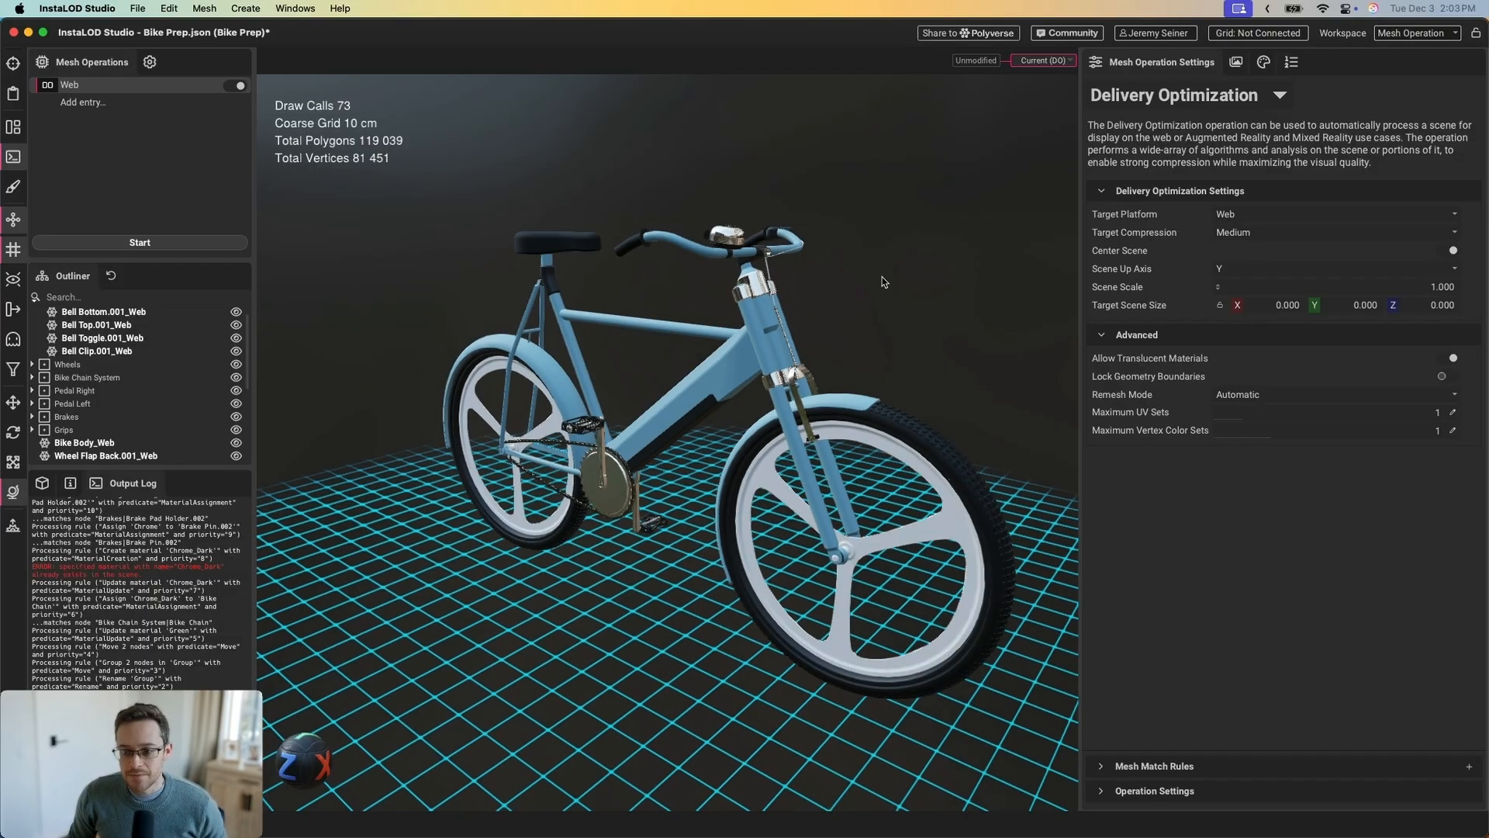
pyautogui.click(1263, 62)
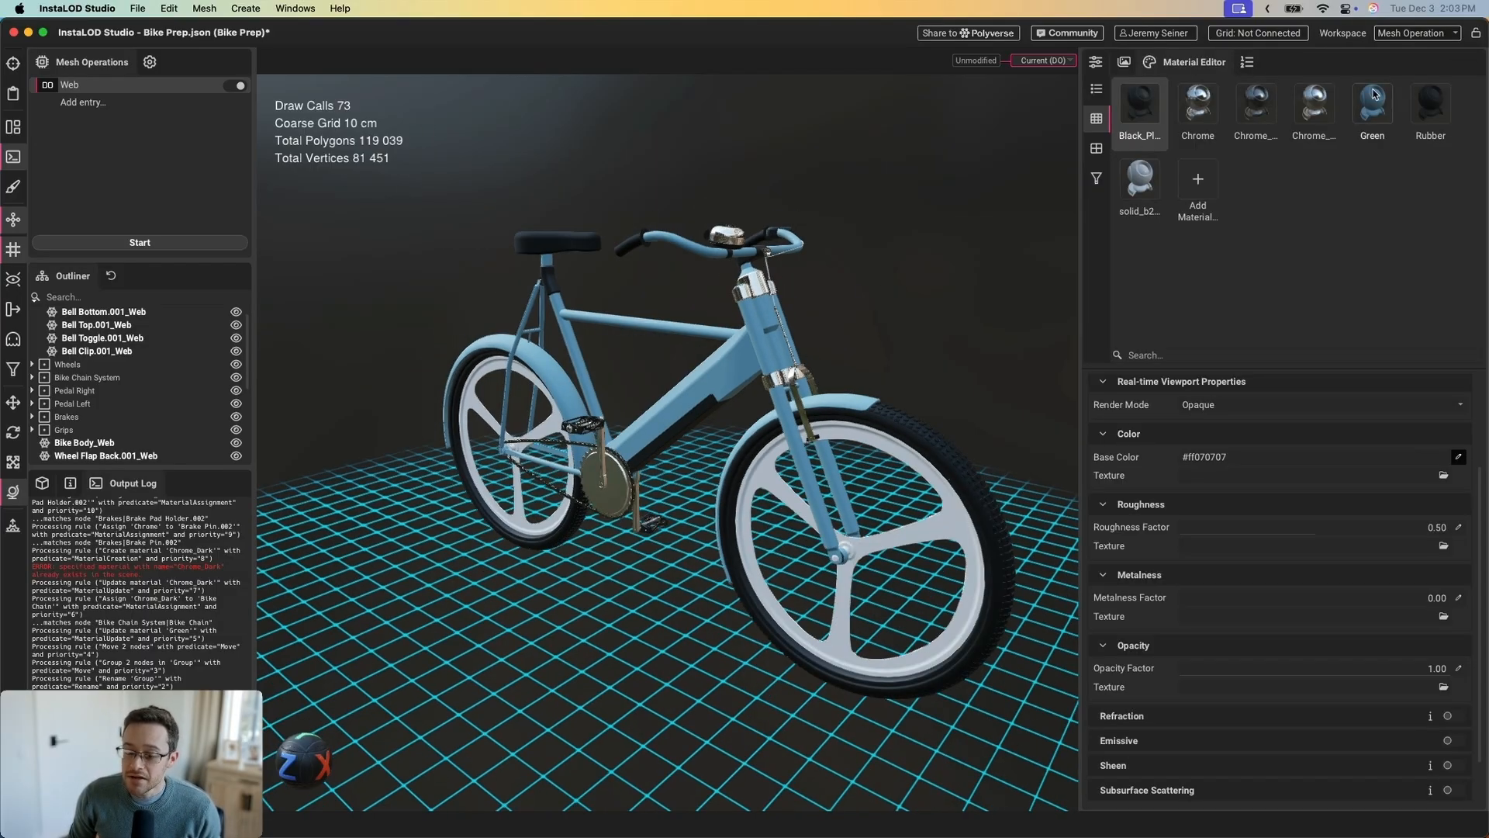
pyautogui.click(1095, 62)
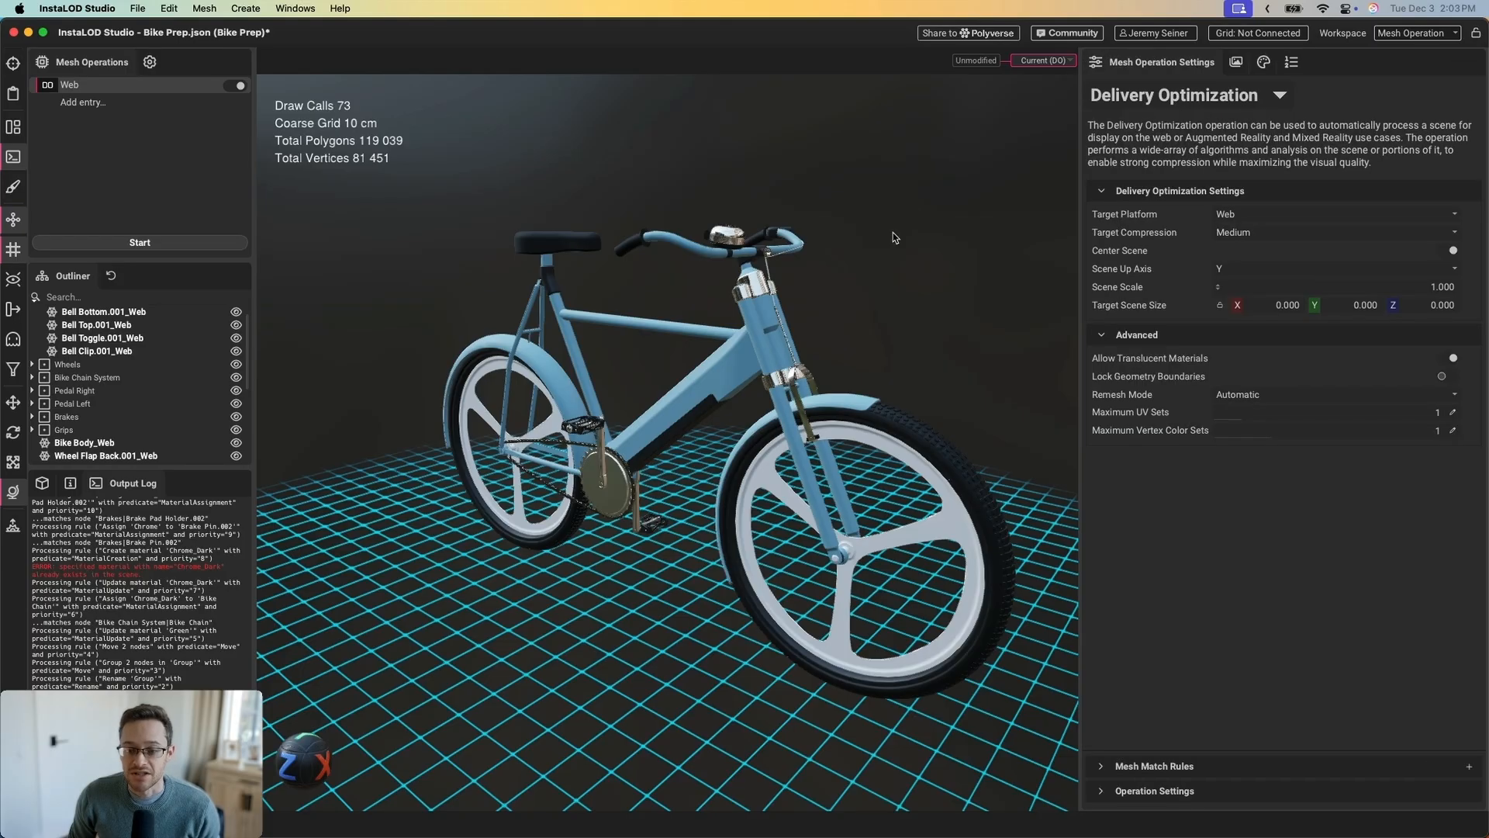